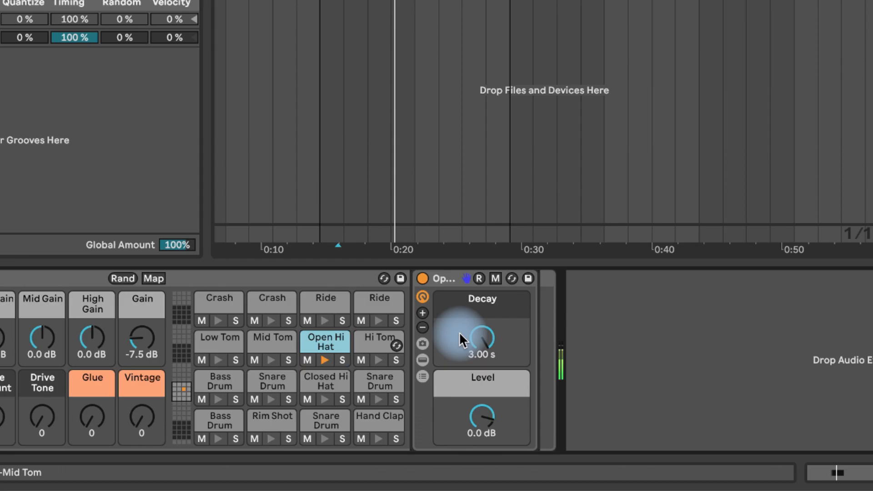
Reduce the Open Hi Hat's decay and fill each beat of the hats clip with a pair of closed hi-hat sixteenth notes.
{"action": "left_click_drag", "start_coordinate": [478, 337], "coordinate": [478, 350]}
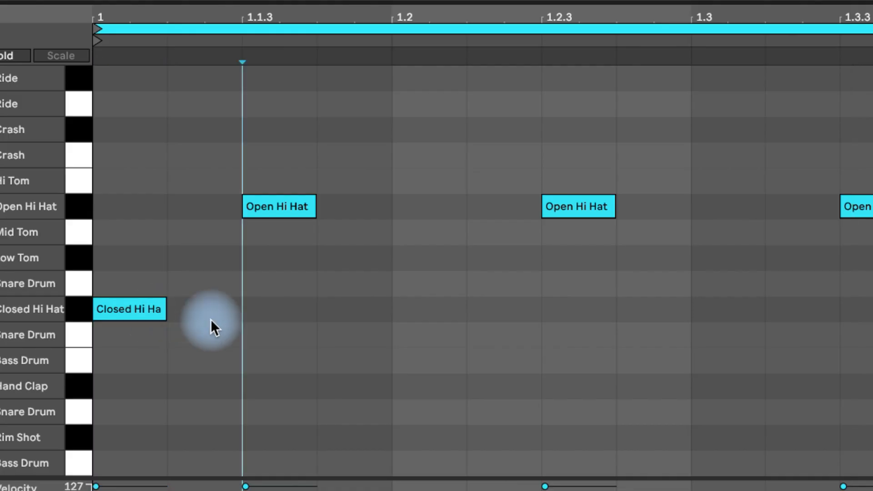
{"action": "left_click", "coordinate": [211, 318]}
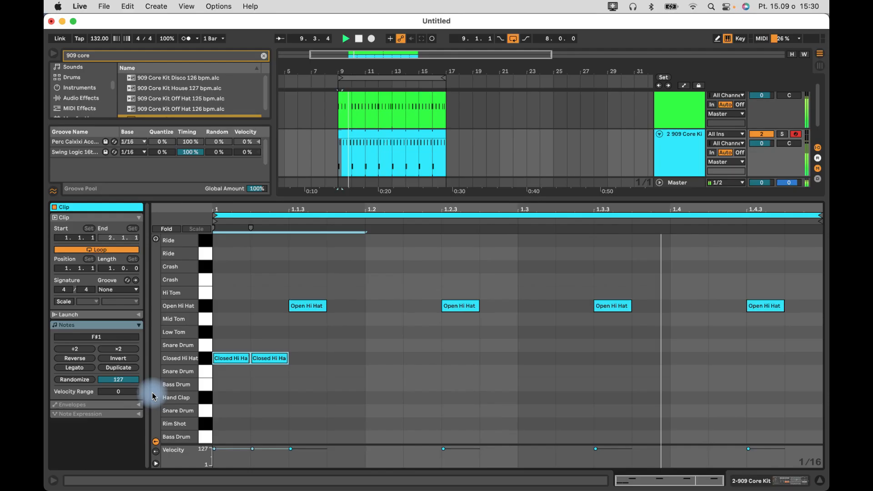
{"action": "key", "text": "super+d"}
{"action": "key", "text": "super+d"}
{"action": "key", "text": "super+d"}
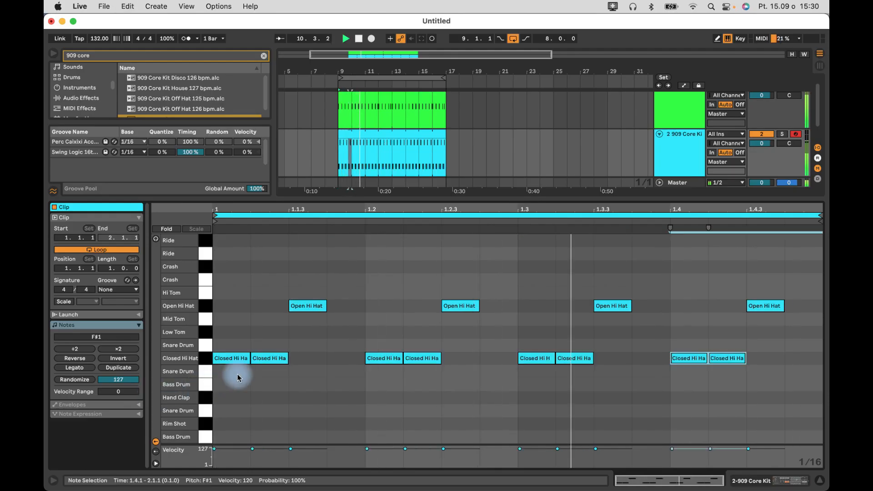
{"action": "key", "text": "super+d"}
{"action": "key", "text": "super+z"}
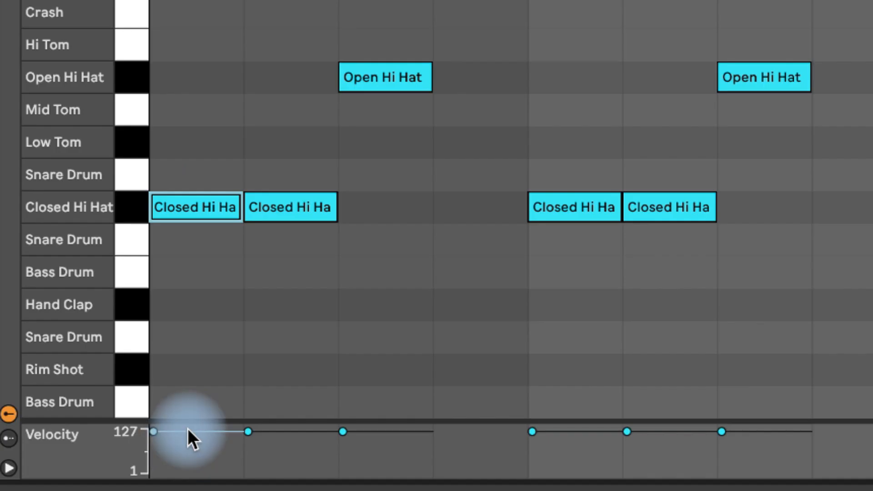
Lower the velocity of each pair's first closed hi-hat to about 63 and the second to about 88, with playback running.
{"action": "left_click_drag", "start_coordinate": [228, 448], "coordinate": [229, 457]}
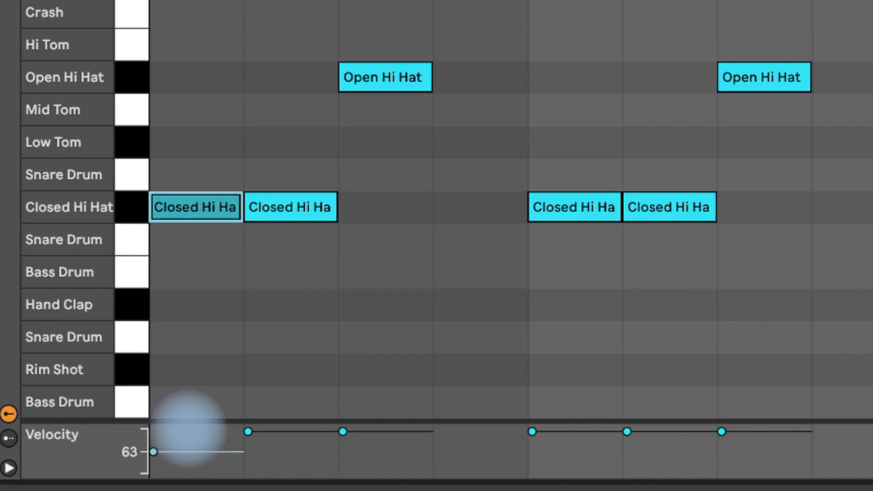
{"action": "left_click_drag", "start_coordinate": [188, 429], "coordinate": [188, 456]}
{"action": "left_click_drag", "start_coordinate": [290, 432], "coordinate": [290, 434]}
{"action": "left_click_drag", "start_coordinate": [290, 434], "coordinate": [290, 446]}
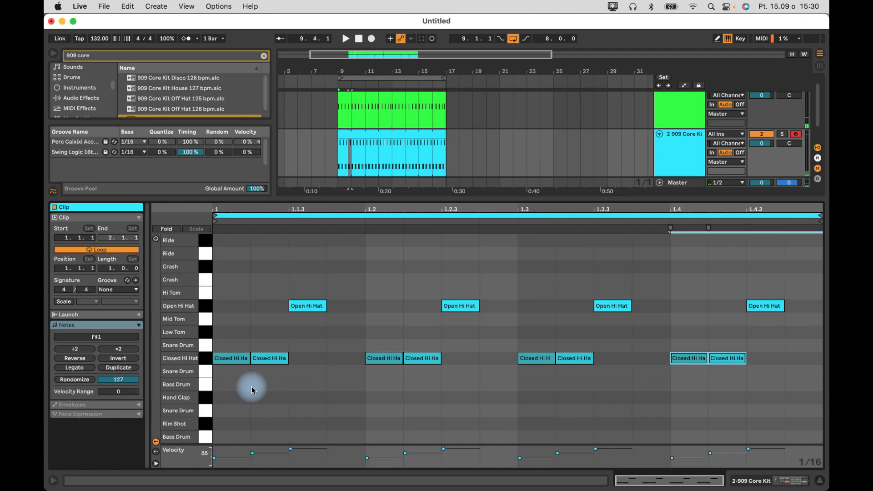
{"action": "key", "text": "space"}
Vary the velocities of the closed hi-hat pair on beat 3 and apply the Swing Logic groove to the hats clip.
{"action": "left_click", "coordinate": [386, 328]}
{"action": "left_click_drag", "start_coordinate": [526, 459], "coordinate": [529, 453]}
{"action": "left_click", "coordinate": [125, 290]}
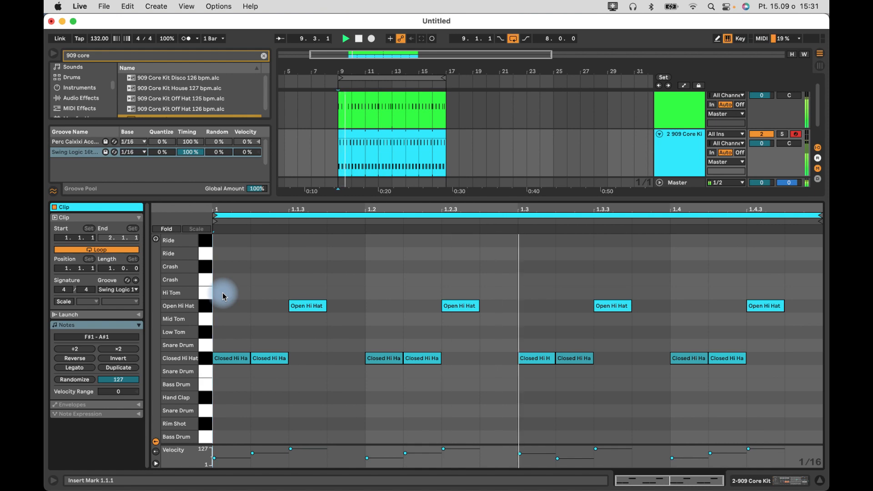
{"action": "left_click", "coordinate": [285, 282]}
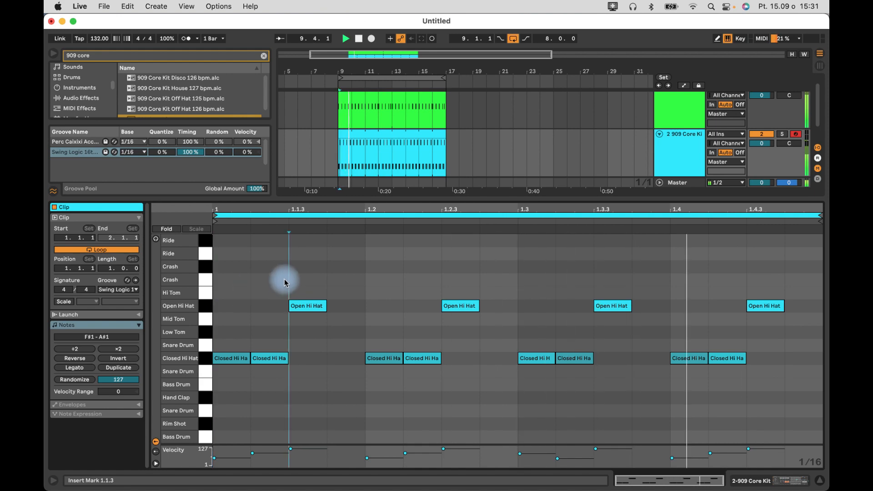
{"action": "left_click", "coordinate": [329, 277]}
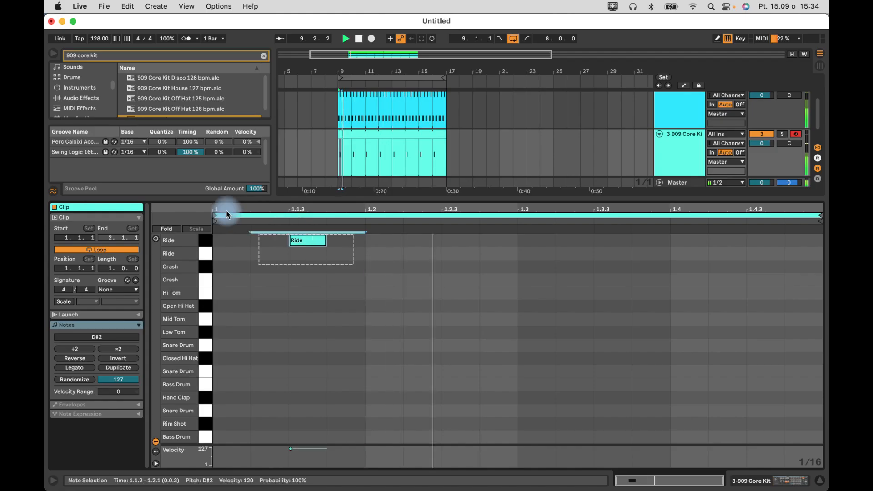
Repeat the ride note on every offbeat of the bar and transpose all ride notes down to D2.
{"action": "key", "text": "super+d"}
{"action": "key", "text": "super+d"}
{"action": "key", "text": "super+d"}
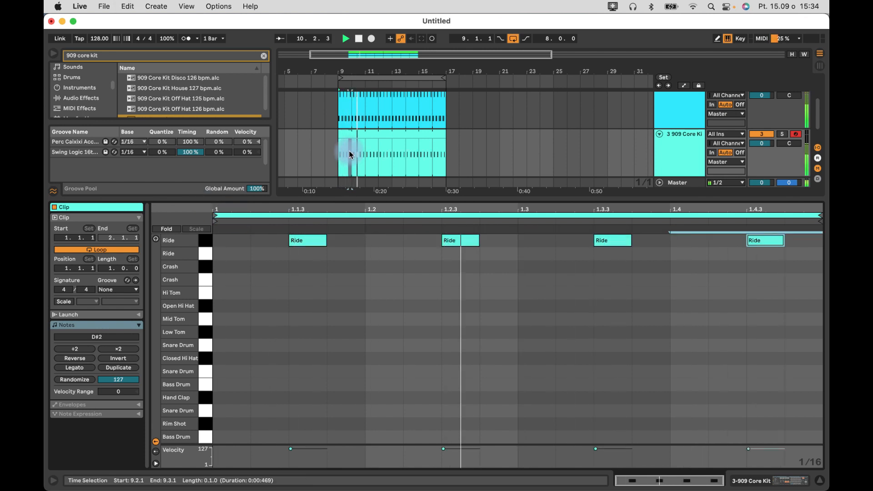
{"action": "key", "text": "super+a"}
{"action": "key", "text": "Down"}
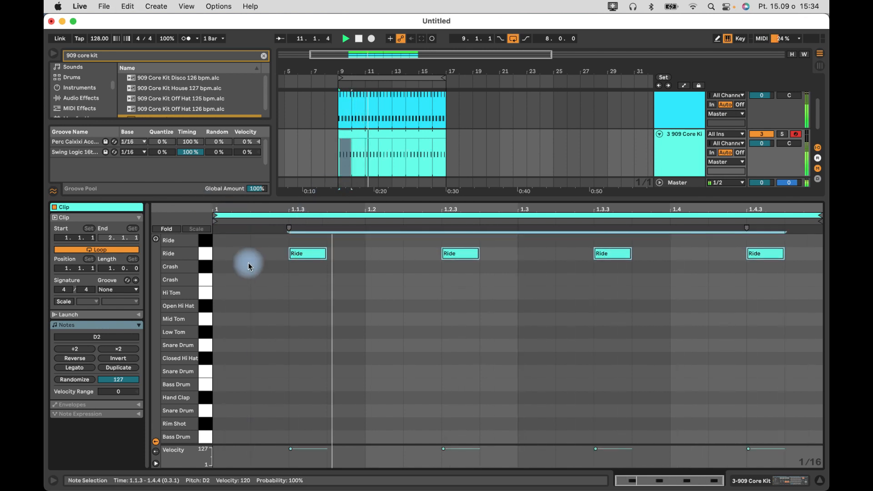
{"action": "left_click", "coordinate": [273, 269]}
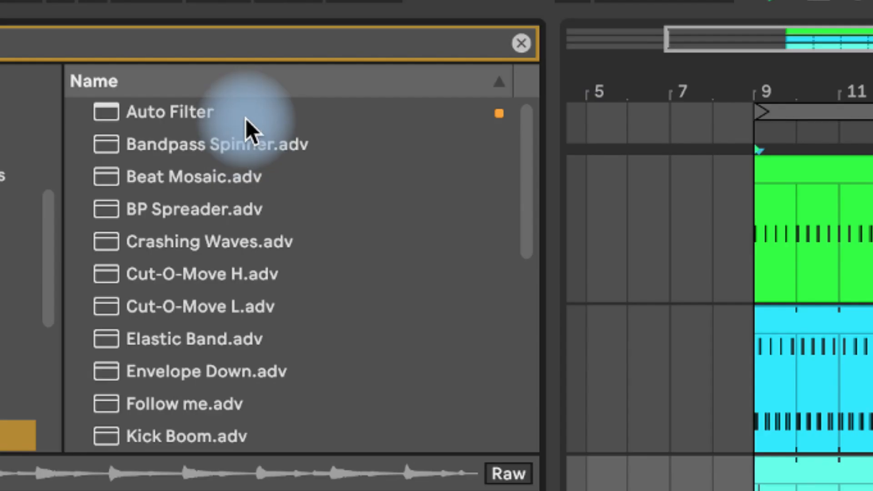
Add an Auto Filter to the ride track as a 12 dB high-pass at about 1.96 kHz with 0% resonance.
{"action": "left_click", "coordinate": [175, 80]}
{"action": "key", "text": "Return"}
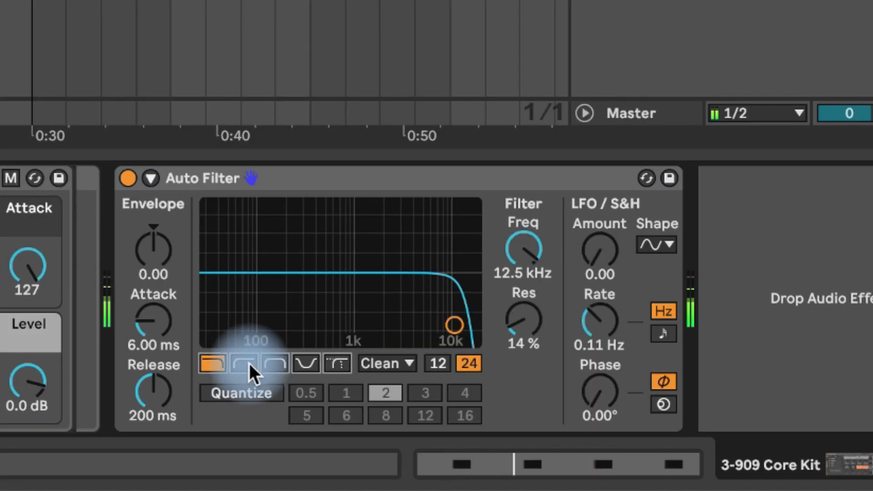
{"action": "left_click", "coordinate": [194, 375]}
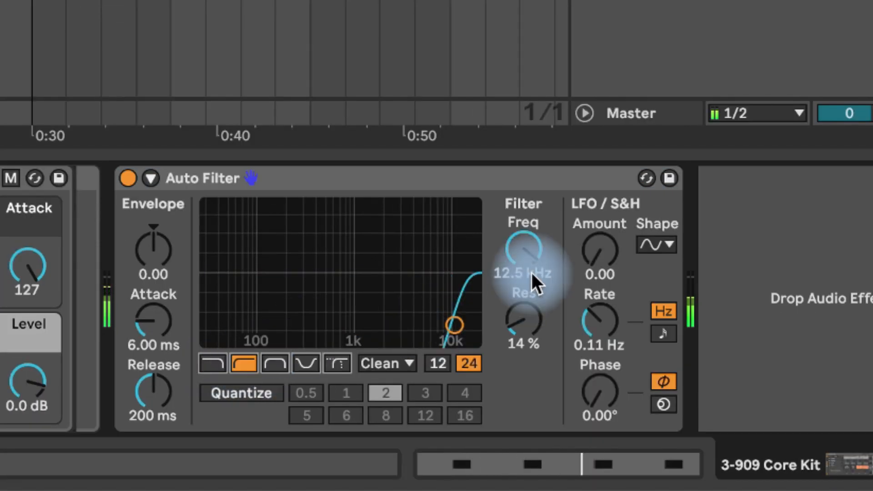
{"action": "left_click_drag", "start_coordinate": [454, 288], "coordinate": [454, 309]}
{"action": "left_click_drag", "start_coordinate": [523, 250], "coordinate": [522, 322]}
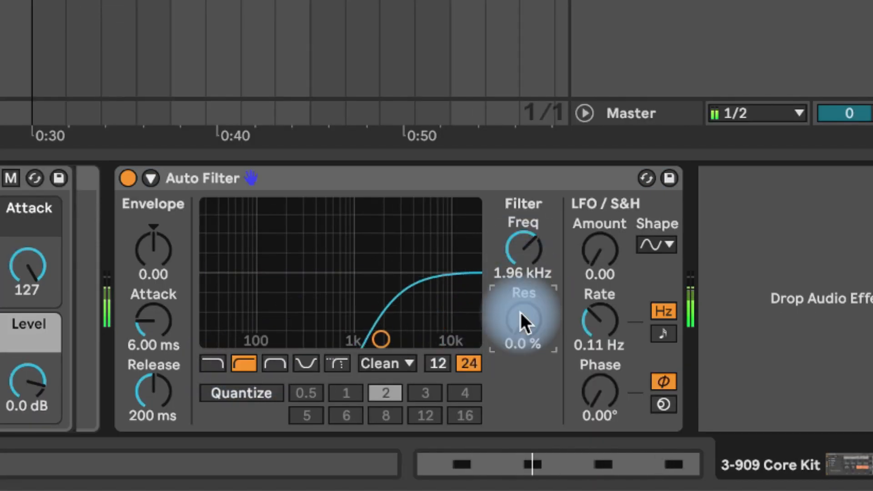
{"action": "left_click", "coordinate": [434, 363]}
{"action": "left_click", "coordinate": [523, 272]}
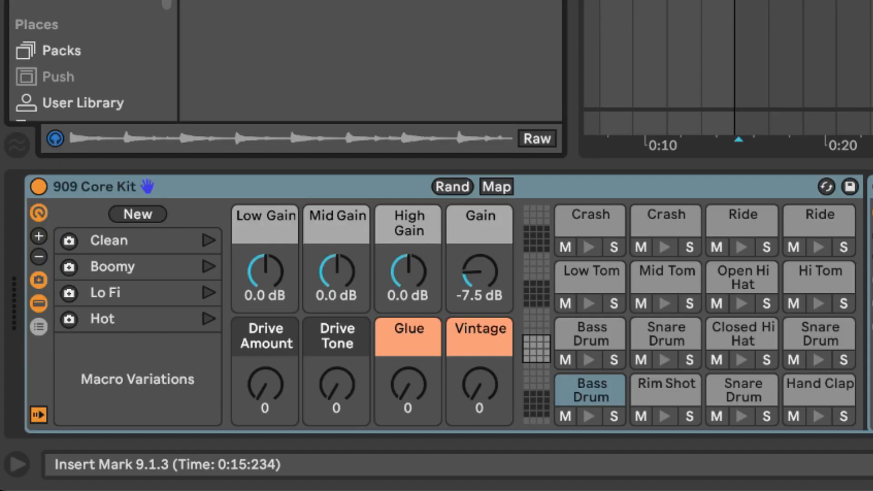
Place hand claps on beats 2 and 4 and duplicate the clip's loop to two bars.
{"action": "left_click", "coordinate": [279, 364]}
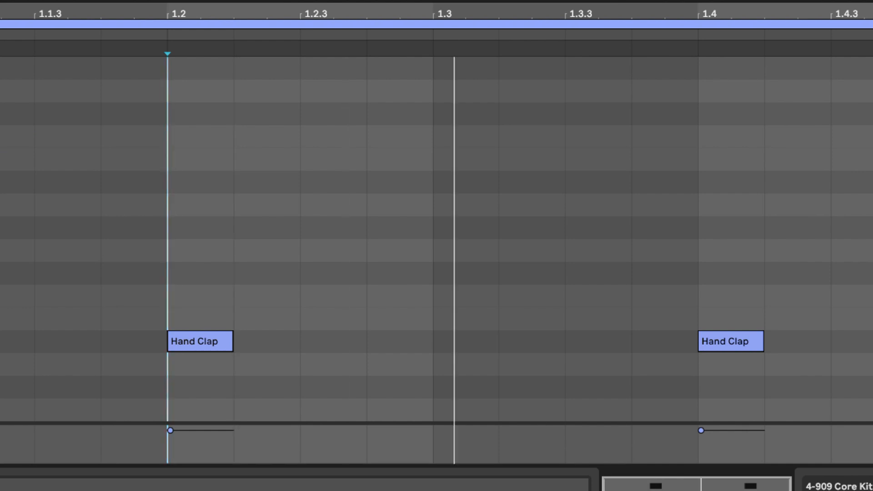
{"action": "left_click", "coordinate": [113, 366]}
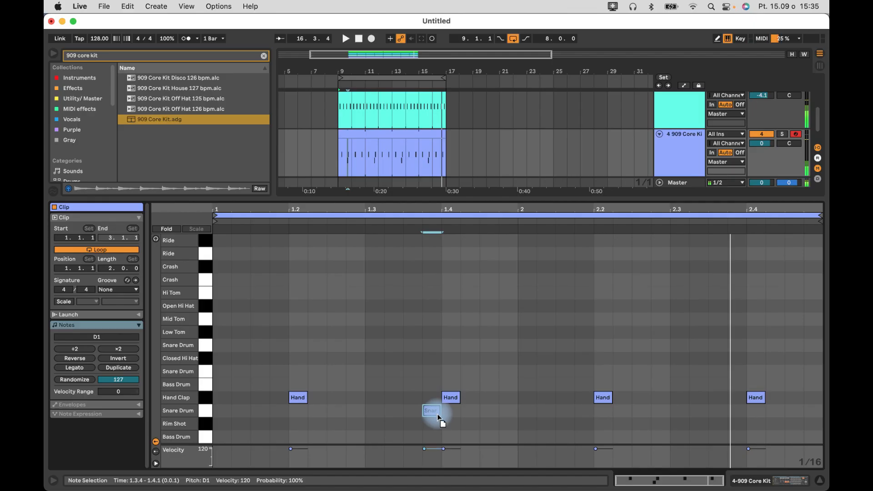
Move the snare drum note to 1.4.4 and add another snare drum note at 2.4.4.
{"action": "left_click_drag", "start_coordinate": [438, 414], "coordinate": [514, 414]}
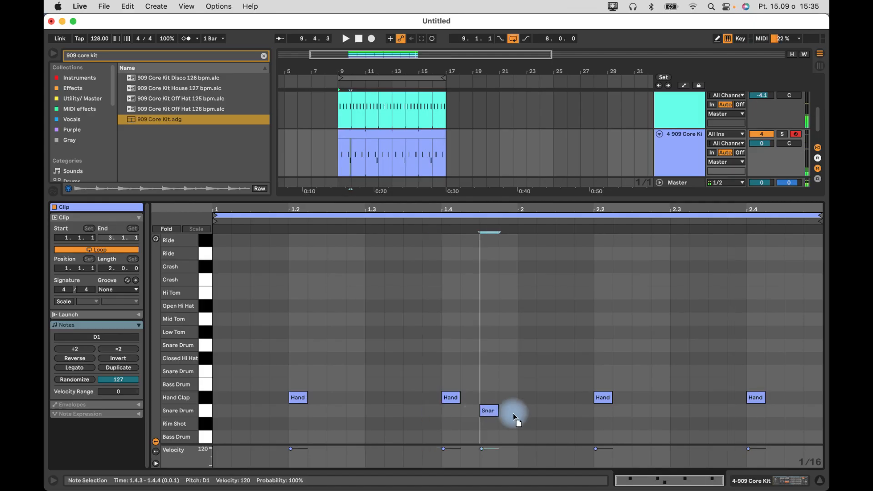
{"action": "left_click", "coordinate": [513, 361]}
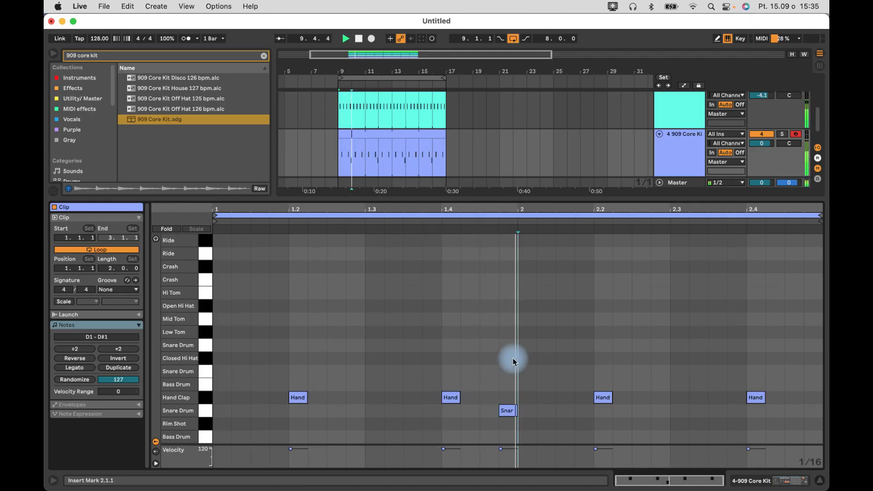
{"action": "double_click", "coordinate": [813, 411]}
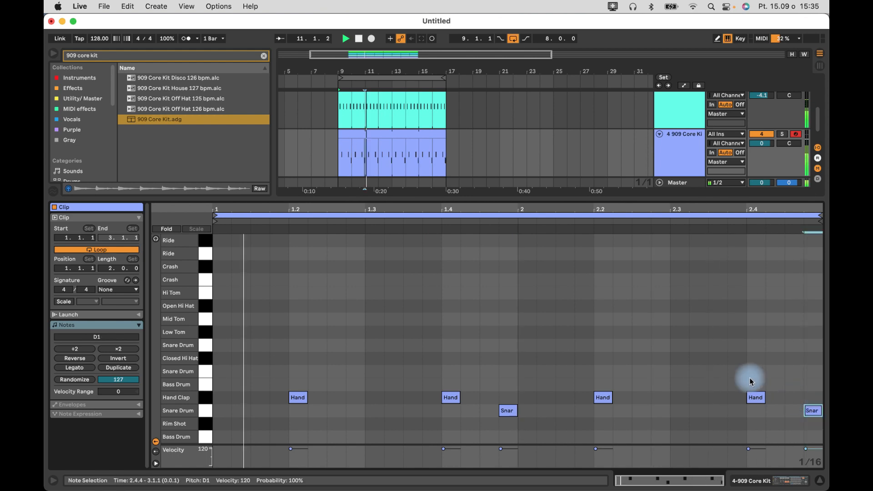
{"action": "left_click", "coordinate": [802, 411]}
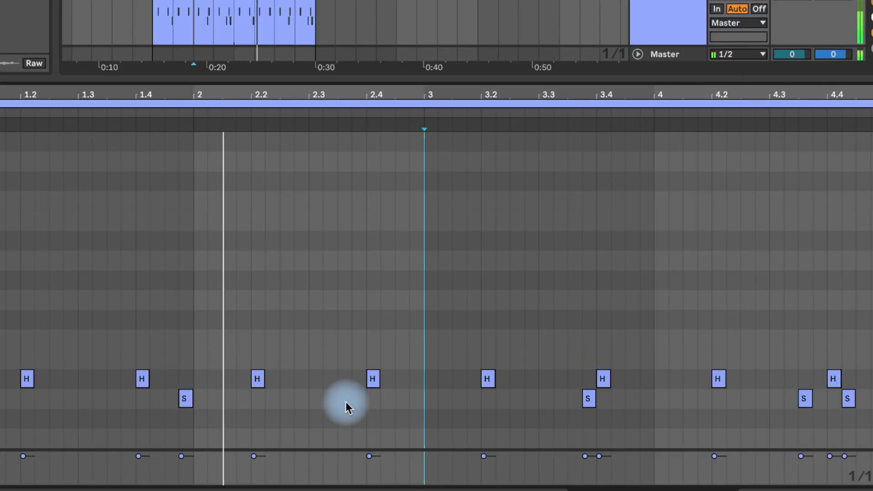
Add a snare drum note at 2.3.3 and lower its velocity.
{"action": "left_click", "coordinate": [343, 400]}
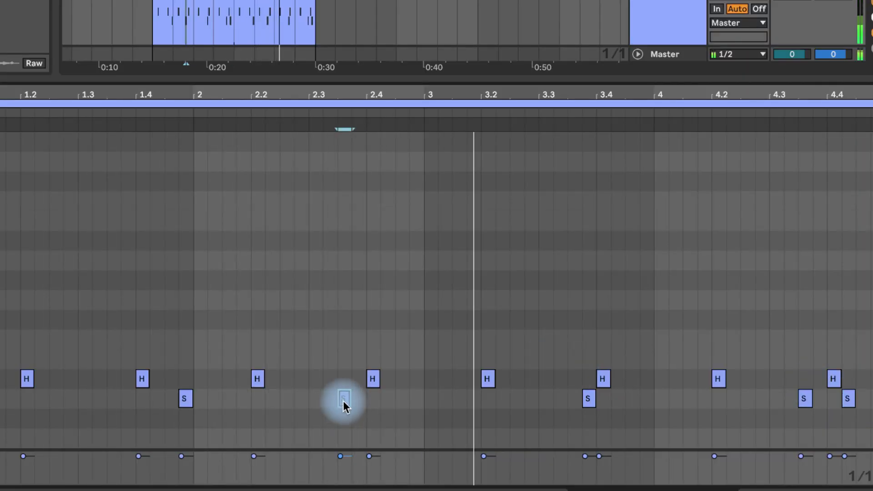
{"action": "left_click_drag", "start_coordinate": [342, 456], "coordinate": [342, 469]}
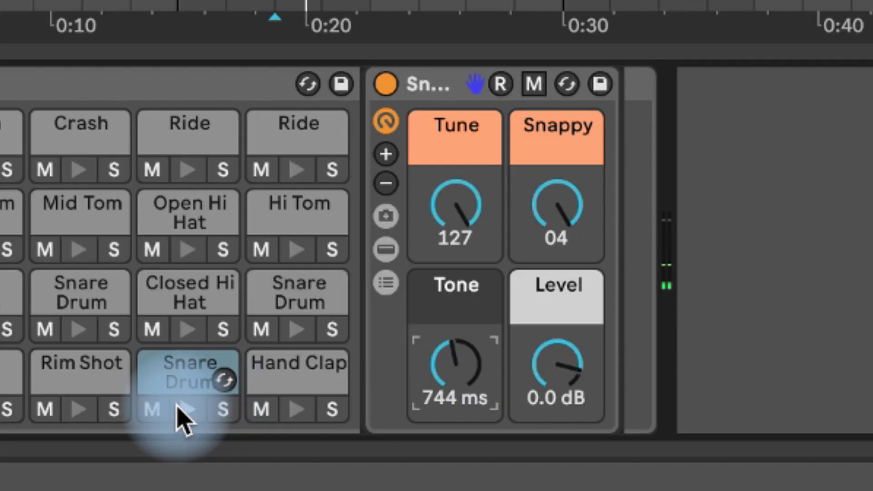
Audition the snare drum pad and lower its Tone to 233 ms.
{"action": "left_click", "coordinate": [181, 409]}
{"action": "left_click_drag", "start_coordinate": [511, 380], "coordinate": [476, 390]}
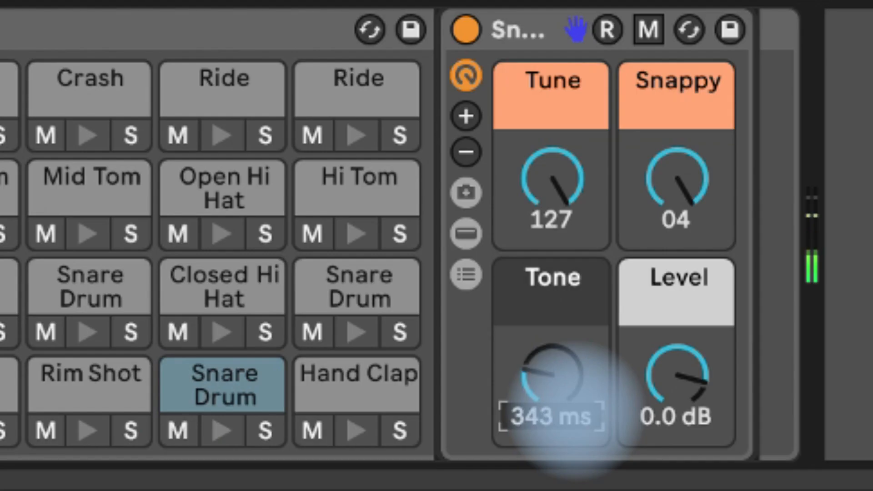
{"action": "left_click_drag", "start_coordinate": [576, 411], "coordinate": [575, 413]}
{"action": "left_click", "coordinate": [229, 432]}
{"action": "left_click_drag", "start_coordinate": [530, 365], "coordinate": [531, 365]}
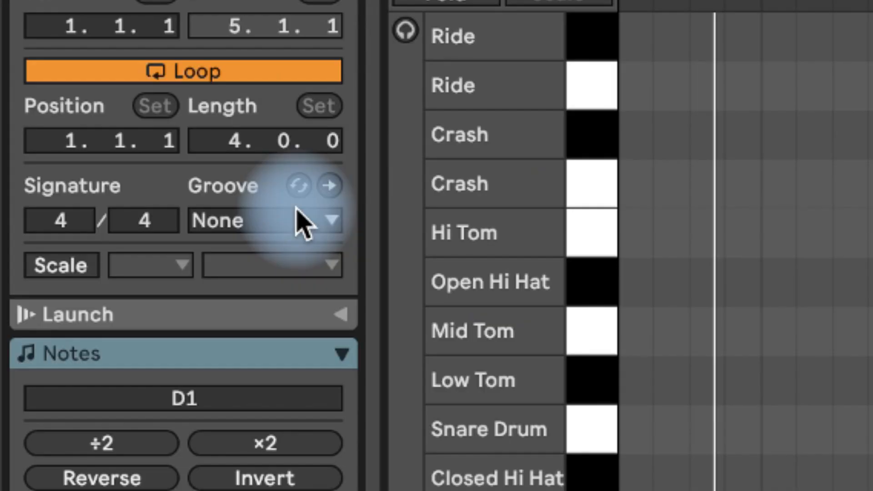
Apply a groove to the clap and snare clip and clear the browser search.
{"action": "left_click", "coordinate": [296, 219]}
{"action": "left_click", "coordinate": [318, 311]}
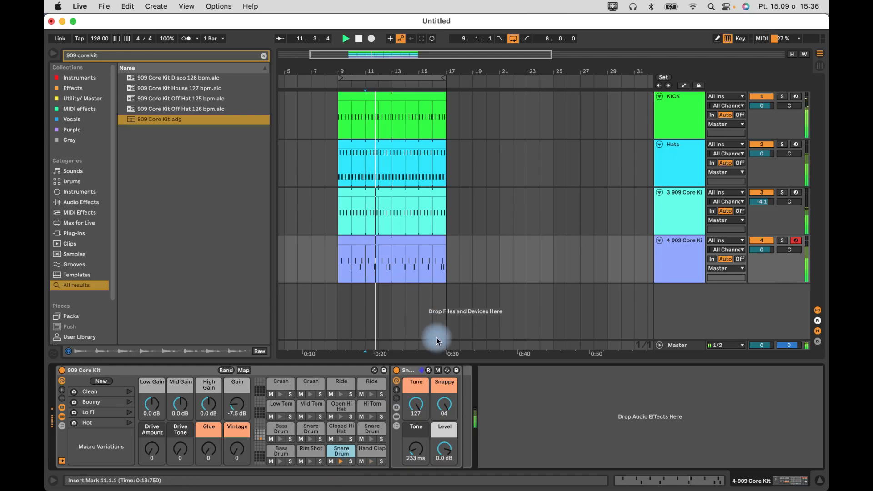
{"action": "left_click", "coordinate": [263, 56]}
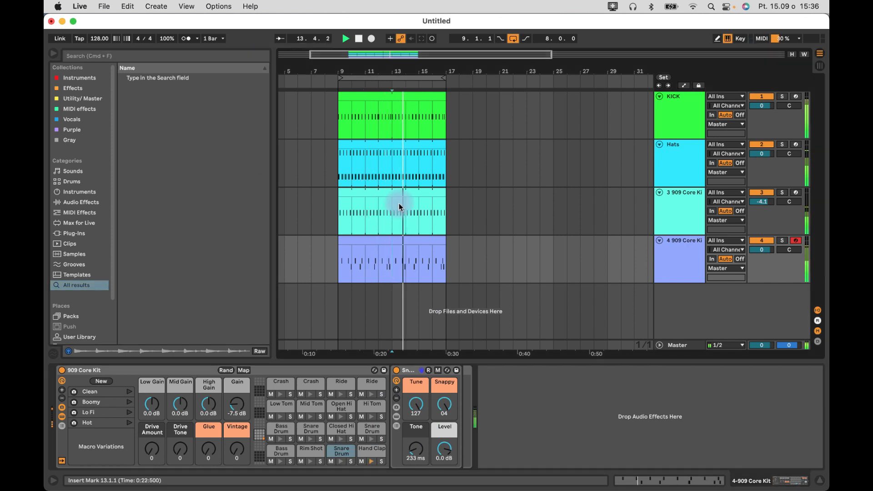
{"action": "left_click", "coordinate": [399, 203]}
{"action": "left_click", "coordinate": [536, 267]}
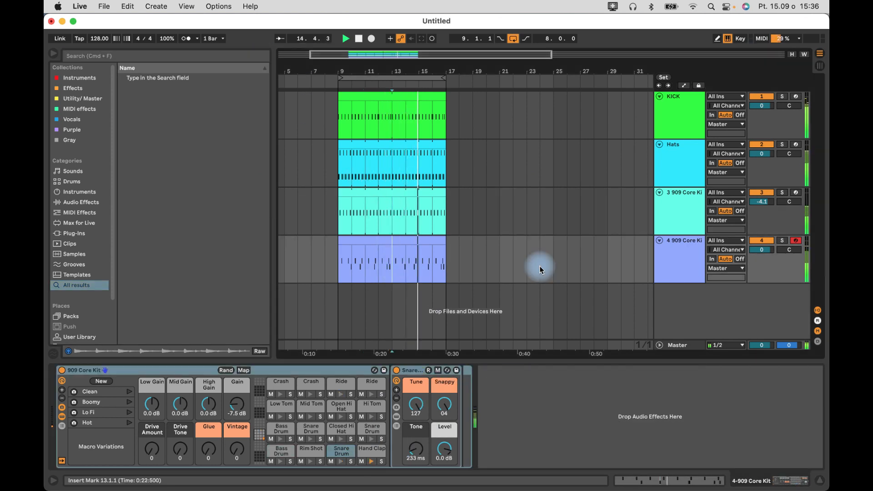
Open the Hats clip and add a crash note on the first beat.
{"action": "double_click", "coordinate": [356, 145]}
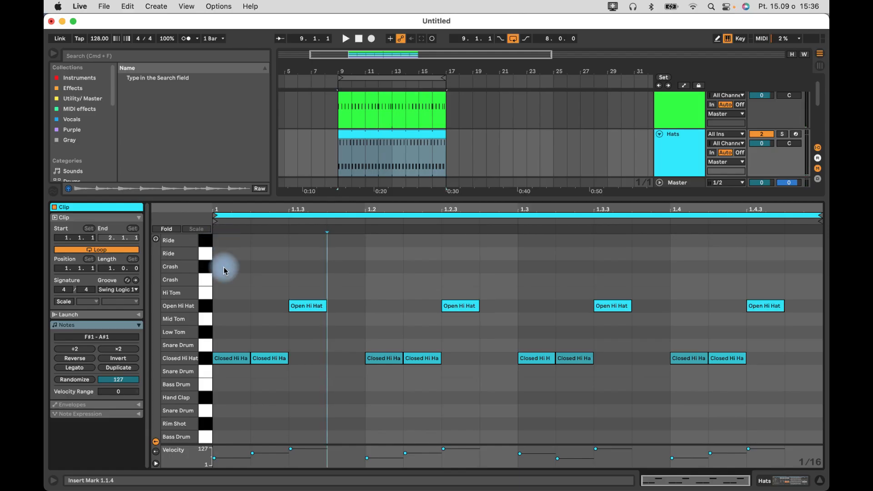
{"action": "left_click_drag", "start_coordinate": [224, 271], "coordinate": [249, 267]}
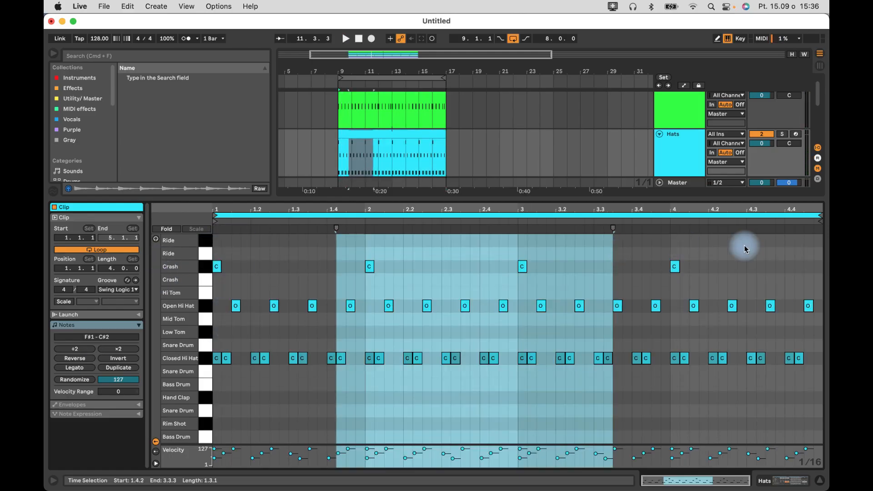
Delete the crash notes at the start of bars 2, 3 and 4 in the Hats clip.
{"action": "left_click_drag", "start_coordinate": [744, 246], "coordinate": [339, 272]}
{"action": "key", "text": "Delete"}
{"action": "left_click", "coordinate": [432, 204]}
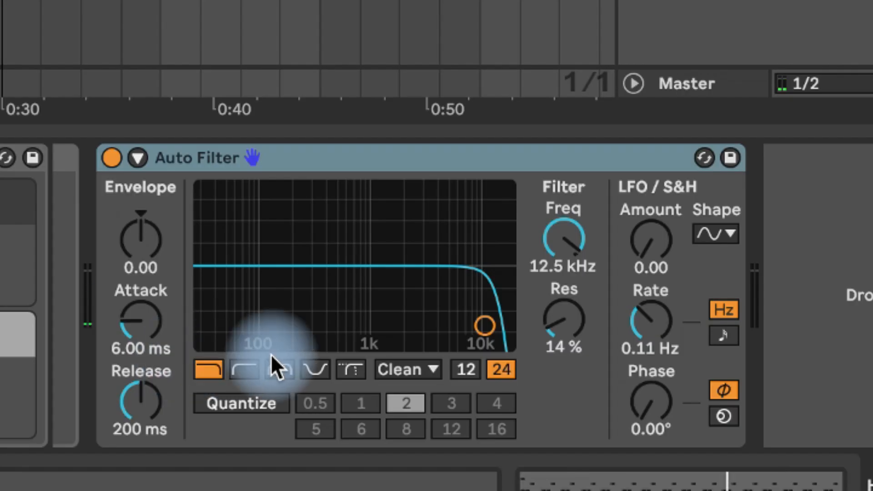
Set the Auto Filter on the Hats track to a 12 dB high-pass at 552 Hz and lower its resonance.
{"action": "left_click", "coordinate": [273, 366]}
{"action": "left_click", "coordinate": [253, 370]}
{"action": "left_click_drag", "start_coordinate": [557, 227], "coordinate": [585, 231]}
{"action": "left_click", "coordinate": [465, 369]}
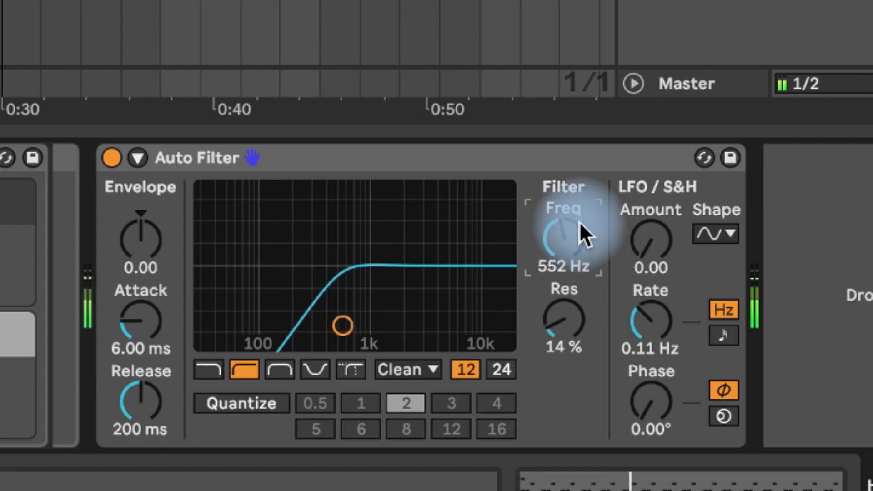
{"action": "left_click", "coordinate": [564, 318]}
{"action": "left_click_drag", "start_coordinate": [564, 319], "coordinate": [564, 332]}
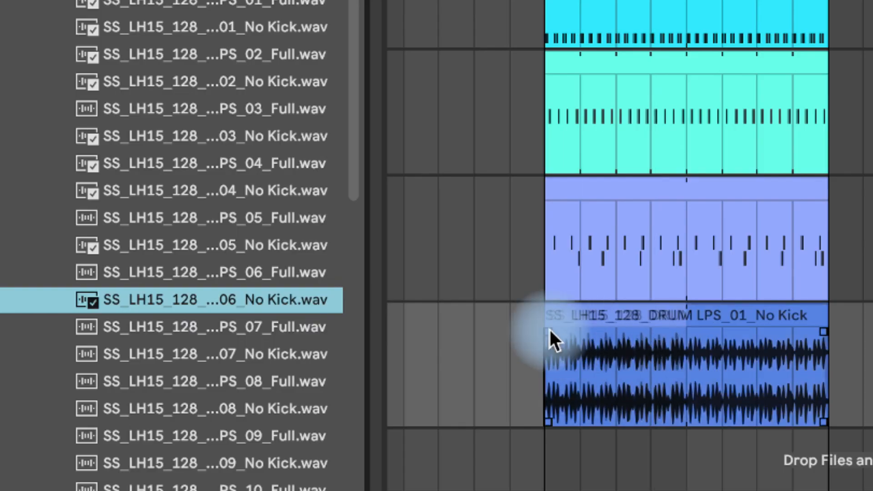
Place the 06_No Kick drum loop on the audio track in the arrangement.
{"action": "left_click_drag", "start_coordinate": [550, 329], "coordinate": [666, 311]}
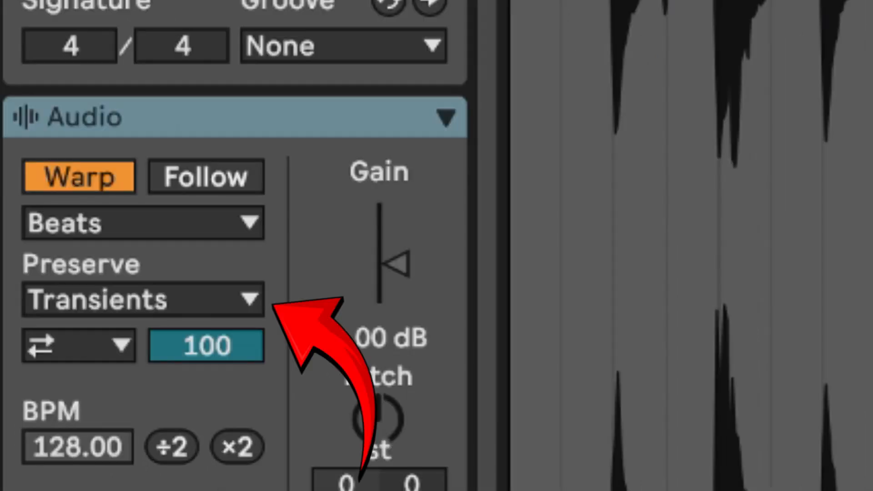
Turn off transient looping in the drum loop's Beats warp settings and set its transient envelope to 19.
{"action": "left_click", "coordinate": [115, 347]}
{"action": "left_click", "coordinate": [89, 384]}
{"action": "left_click", "coordinate": [206, 352]}
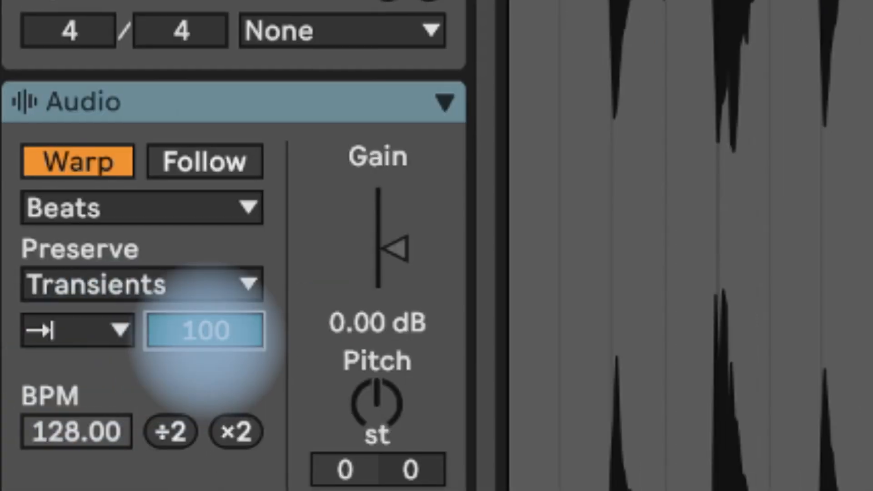
{"action": "mouse_move", "coordinate": [206, 337]}
{"action": "left_mouse_down"}
{"action": "mouse_move", "coordinate": [207, 348]}
{"action": "mouse_move", "coordinate": [207, 337]}
{"action": "left_mouse_up"}
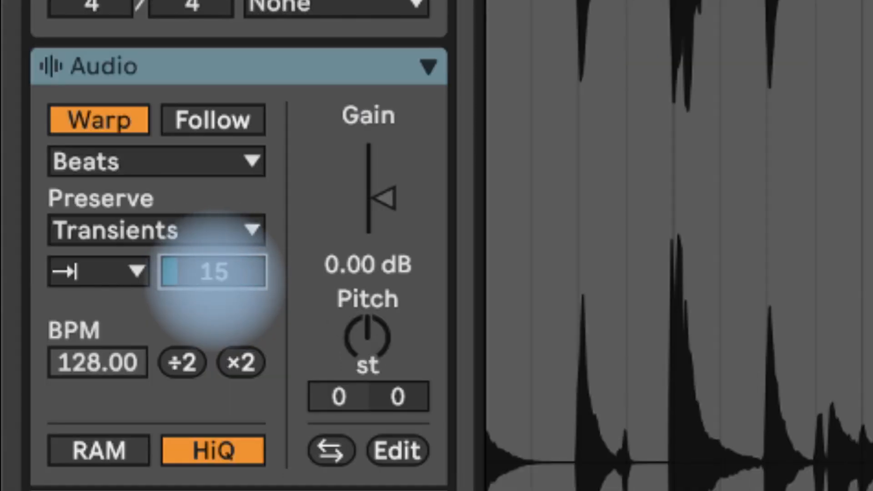
{"action": "left_click_drag", "start_coordinate": [214, 272], "coordinate": [214, 268]}
Apply the Swing Logic 16ths 58 groove to the drum loop clip.
{"action": "left_click", "coordinate": [325, 13]}
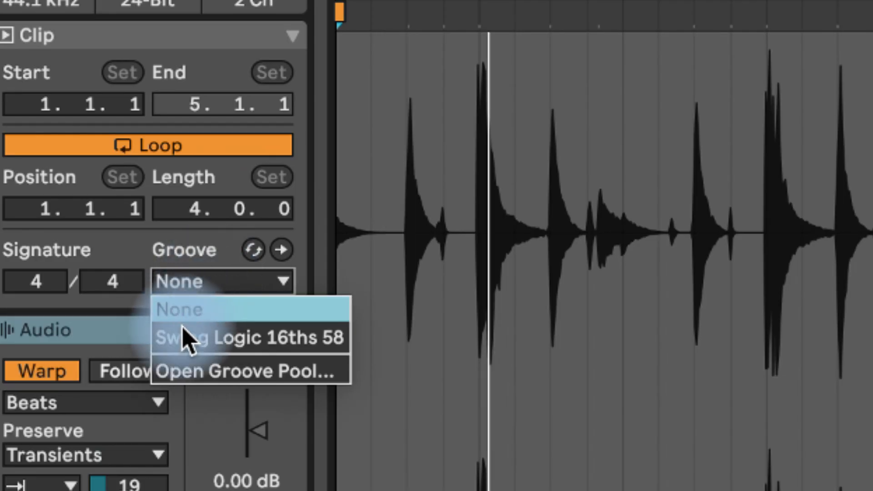
{"action": "left_click", "coordinate": [184, 336]}
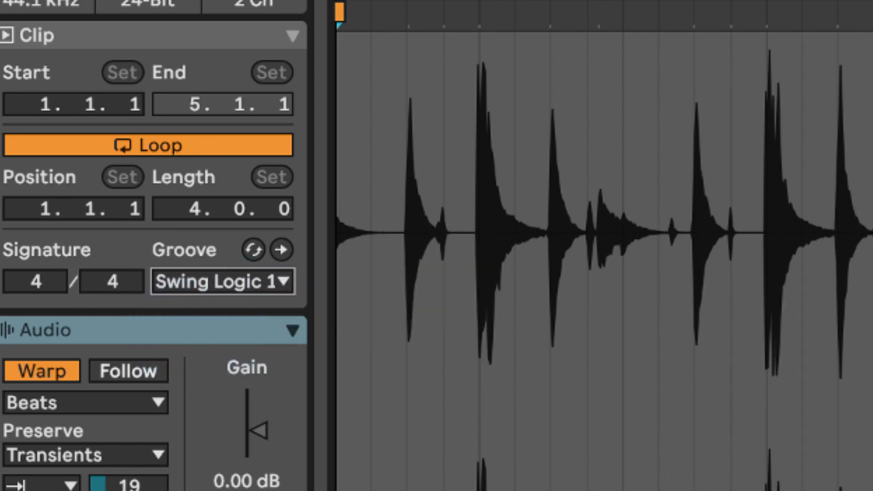
Rename the drum group track as DRUMS.
{"action": "type", "text": "DRUMS"}
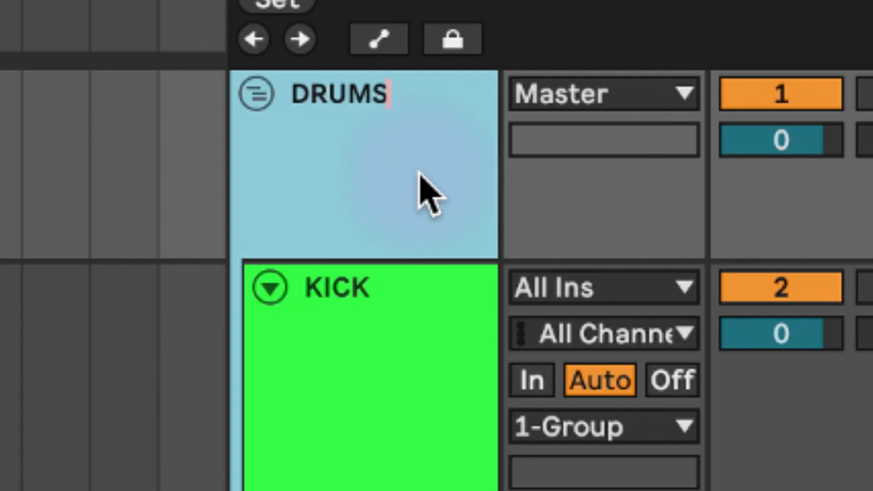
{"action": "key", "text": "Return"}
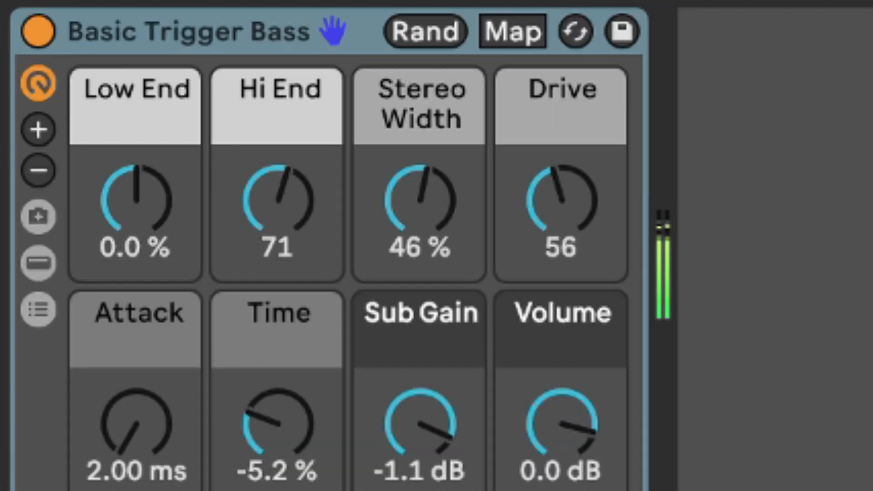
Set the Low End macro of Basic Trigger Bass to 100% and adjust its Time macro.
{"action": "left_click_drag", "start_coordinate": [132, 180], "coordinate": [131, 178]}
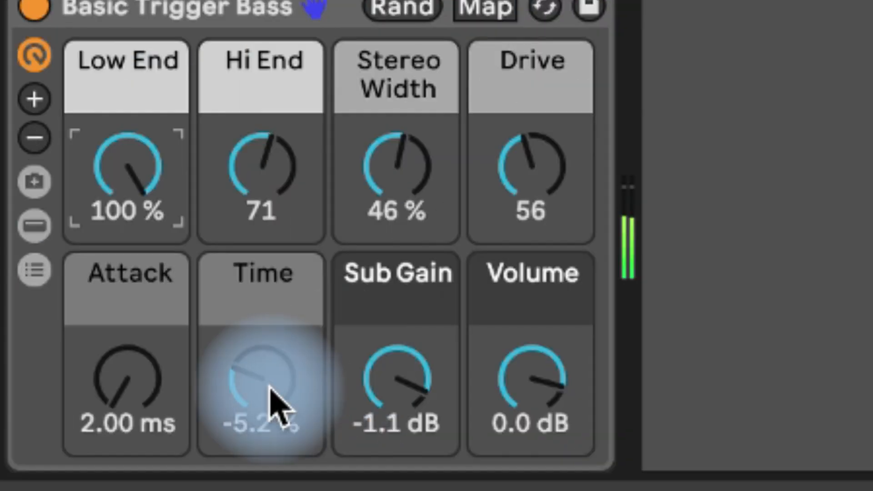
{"action": "left_click_drag", "start_coordinate": [283, 437], "coordinate": [282, 450]}
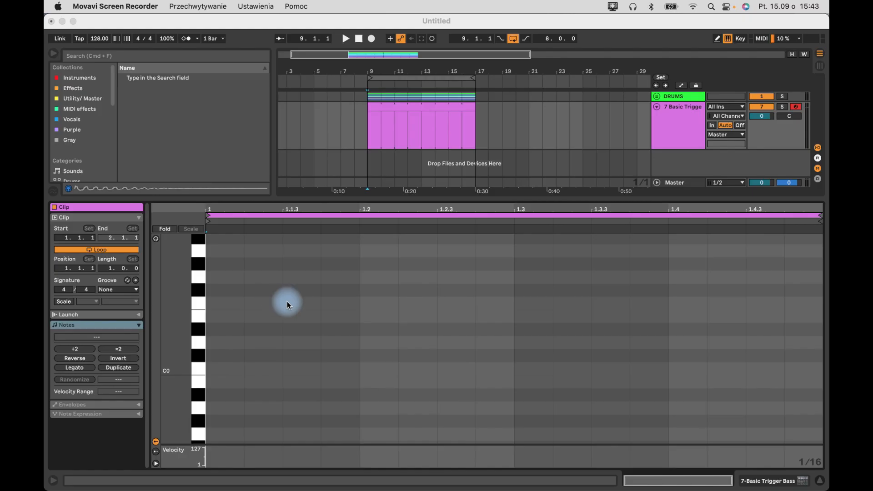
Add an F0 note at 1.1.3 in the bass clip, start playback and extend the note to 1.2.
{"action": "double_click", "coordinate": [287, 302]}
{"action": "key", "text": "Up"}
{"action": "key", "text": "Up"}
{"action": "key", "text": "Up"}
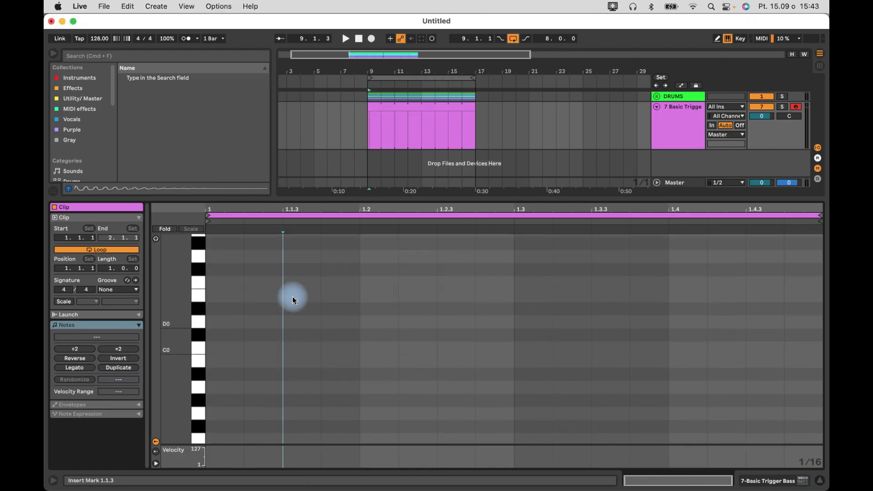
{"action": "key", "text": "space"}
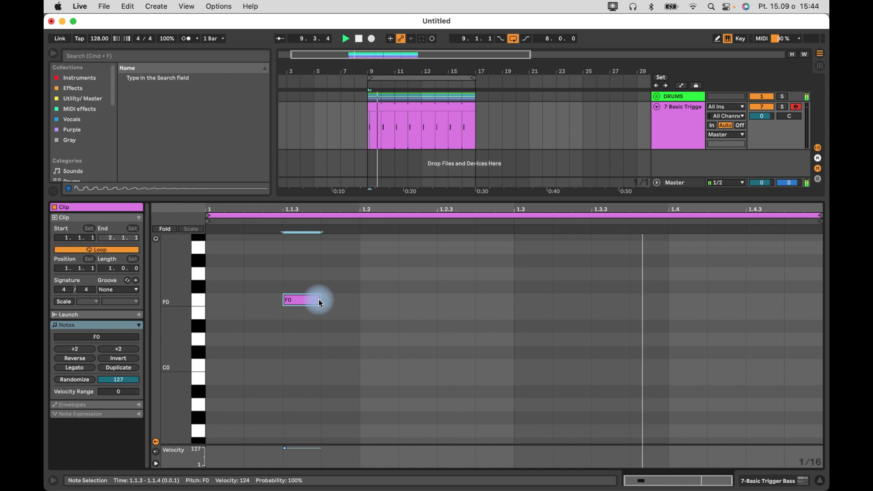
{"action": "left_click_drag", "start_coordinate": [318, 300], "coordinate": [364, 302]}
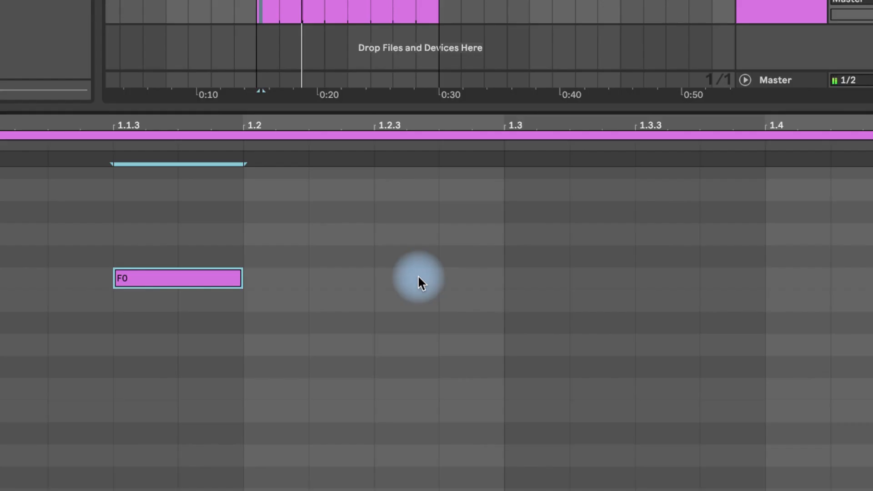
Add an F0 note from 1.2.3 to 1.3 in the bass clip and shift the first note to 1.1.2.
{"action": "double_click", "coordinate": [463, 298]}
{"action": "left_click_drag", "start_coordinate": [463, 298], "coordinate": [509, 299]}
{"action": "left_click", "coordinate": [344, 301]}
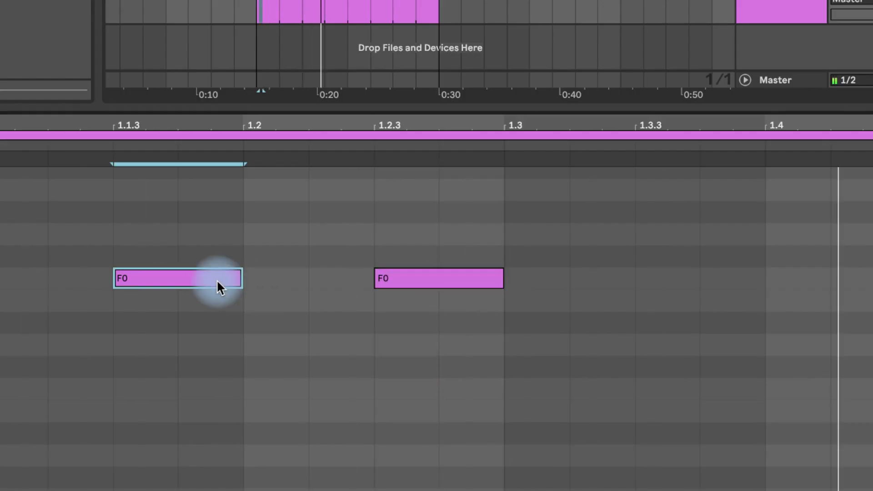
{"action": "key", "text": "Right"}
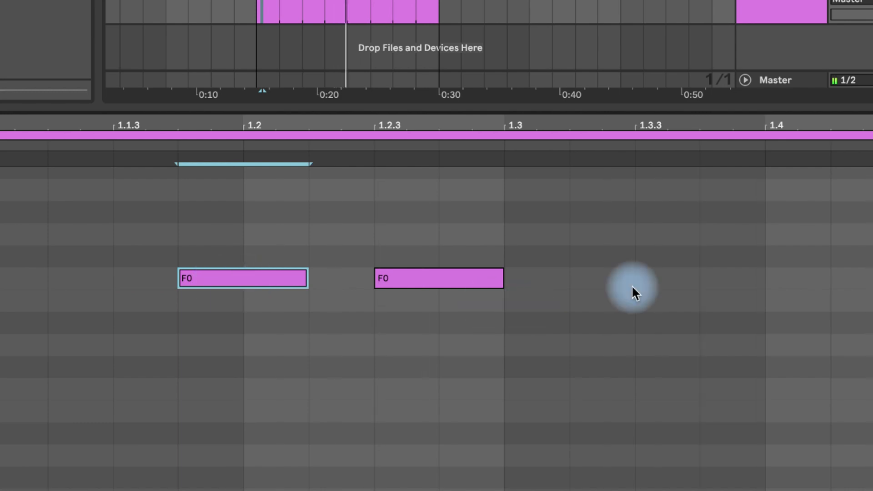
{"action": "key", "text": "Right"}
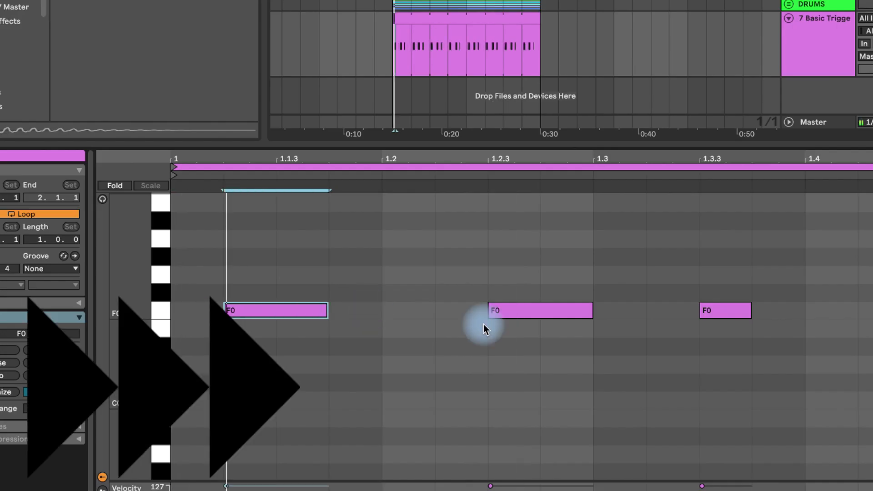
Add a sixteenth-long F0 note at 1.2 and move the note at 1.3.3 to 1.3.
{"action": "double_click", "coordinate": [416, 312]}
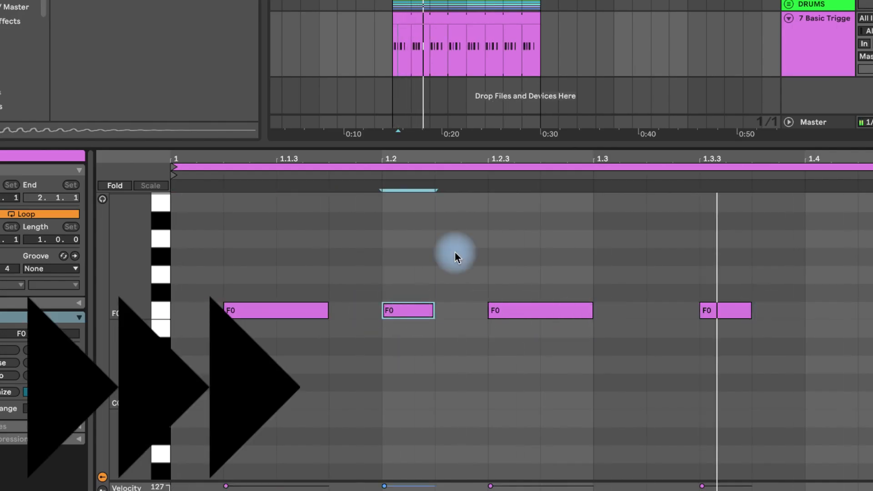
{"action": "left_click", "coordinate": [723, 309]}
{"action": "key", "text": "Left"}
{"action": "key", "text": "Left"}
Add an F0 note from 1.3.4 to 1.4.2 and a short F0 note at 1.4.4.
{"action": "double_click", "coordinate": [780, 311]}
{"action": "left_click_drag", "start_coordinate": [802, 312], "coordinate": [870, 317]}
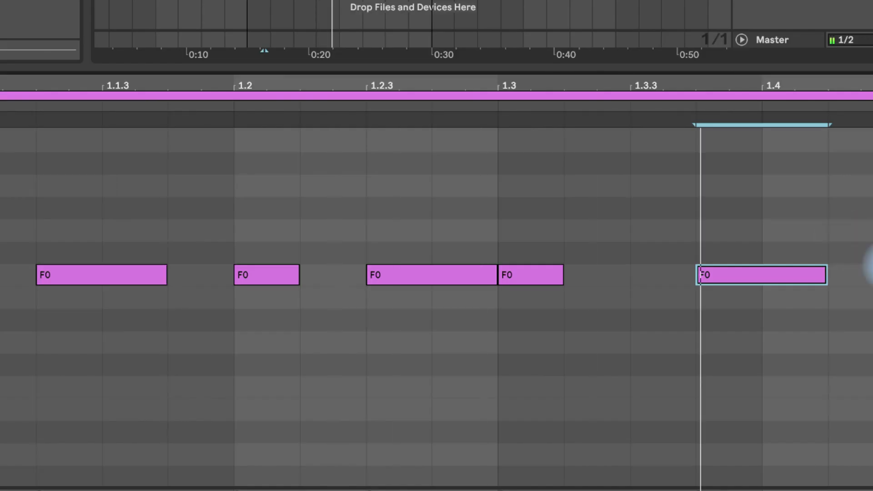
{"action": "left_click", "coordinate": [866, 291]}
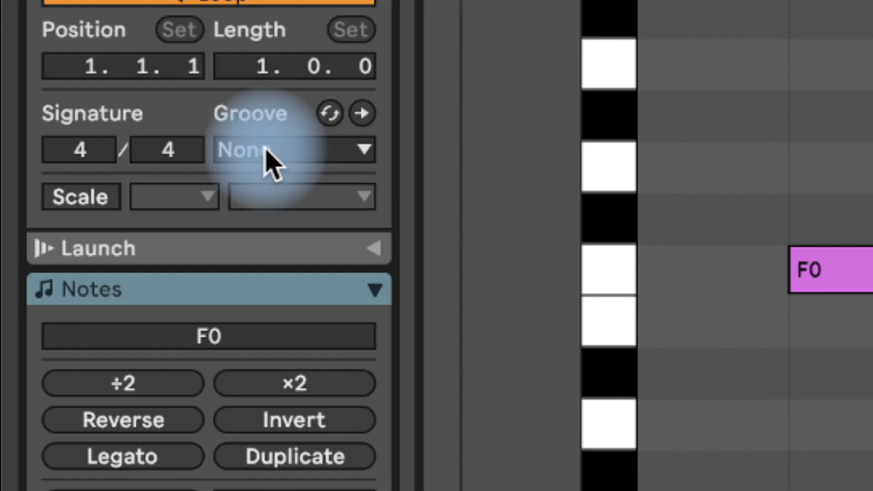
Apply the Swing Logic 16ths 58 groove to the bass clip and highlight the F Major scale.
{"action": "left_click", "coordinate": [268, 152]}
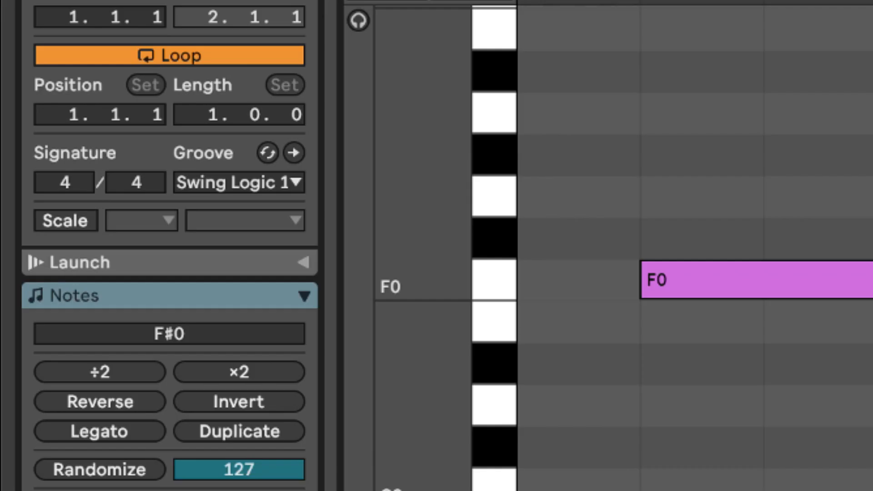
{"action": "left_click", "coordinate": [705, 400]}
{"action": "left_click", "coordinate": [85, 222]}
{"action": "left_click", "coordinate": [136, 221]}
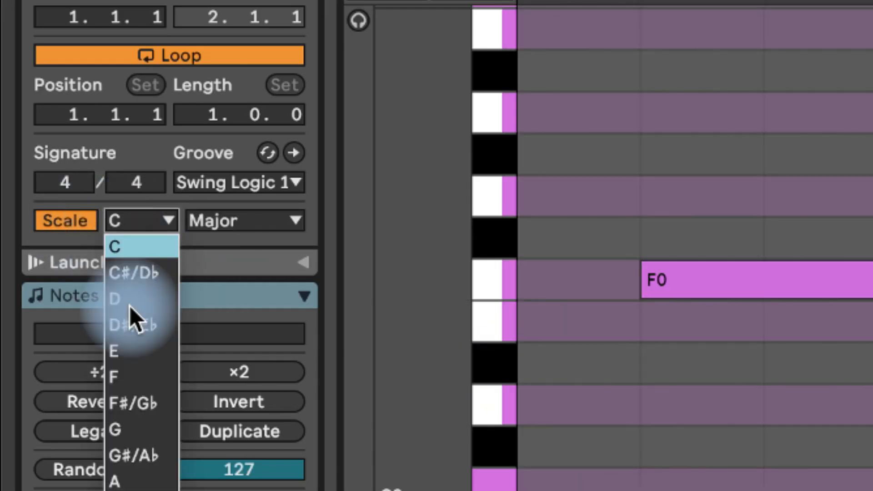
{"action": "left_click", "coordinate": [133, 373]}
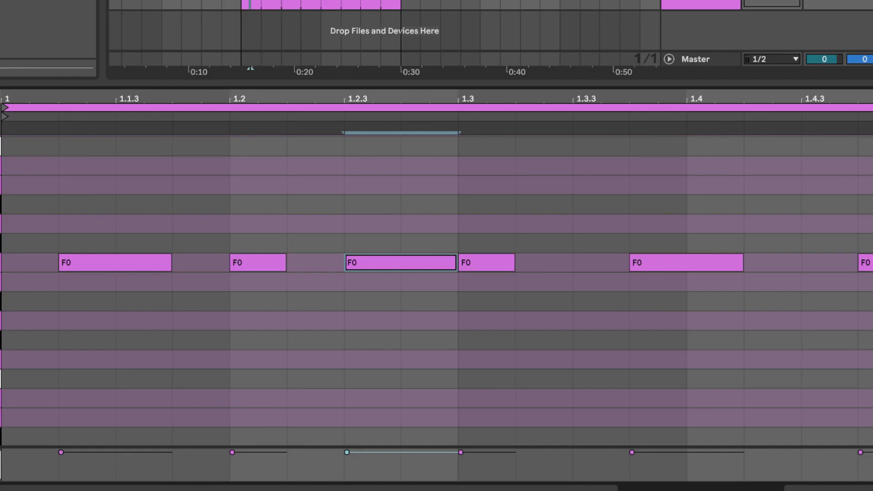
Raise the F0 bass note at 1.2.3 to A0.
{"action": "left_click", "coordinate": [224, 250]}
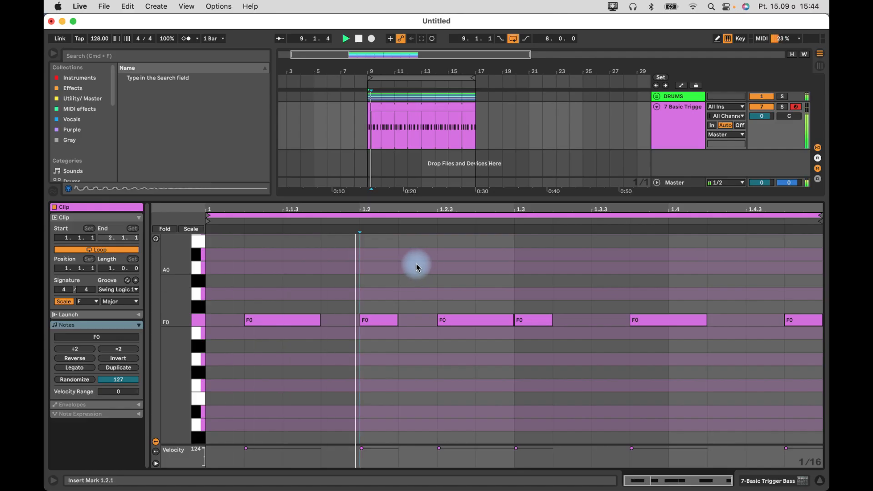
{"action": "left_click", "coordinate": [454, 320]}
{"action": "key", "text": "Up"}
{"action": "key", "text": "Up"}
{"action": "key", "text": "Up"}
{"action": "key", "text": "Up"}
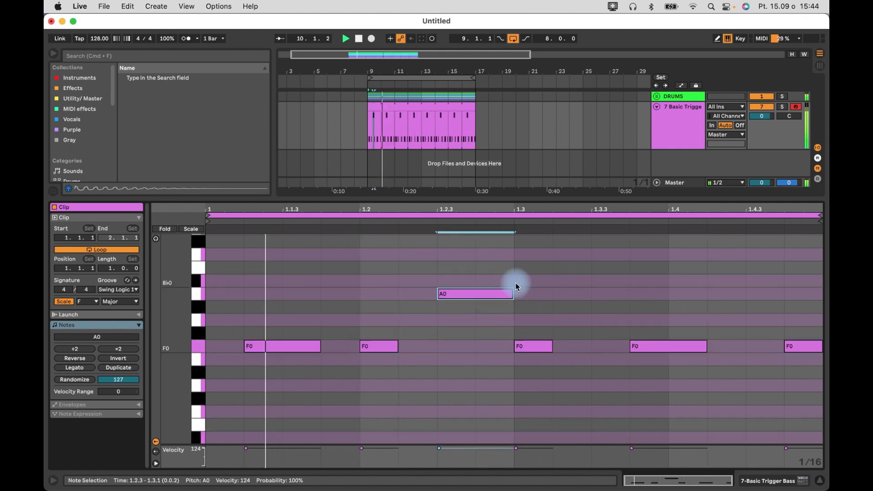
Try a short B♭0 note at 1.2.2 in the bass clip and move it to 1.1.4.
{"action": "double_click", "coordinate": [408, 283]}
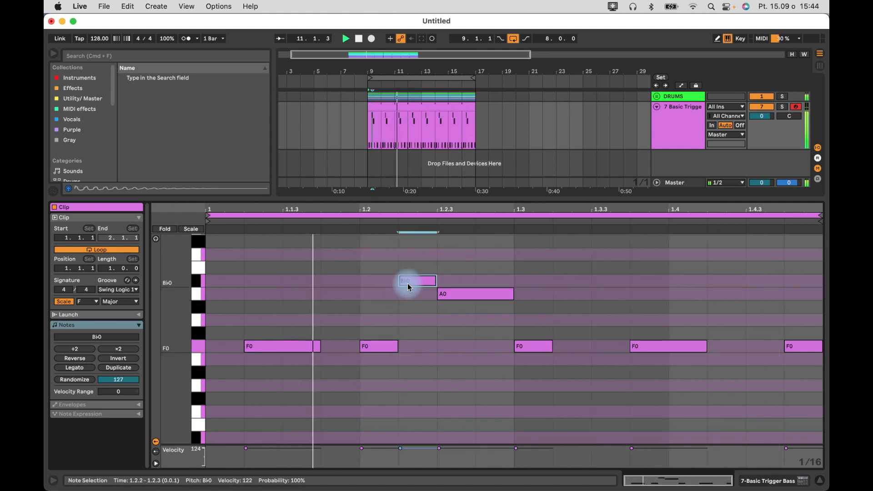
{"action": "left_click_drag", "start_coordinate": [407, 283], "coordinate": [331, 286]}
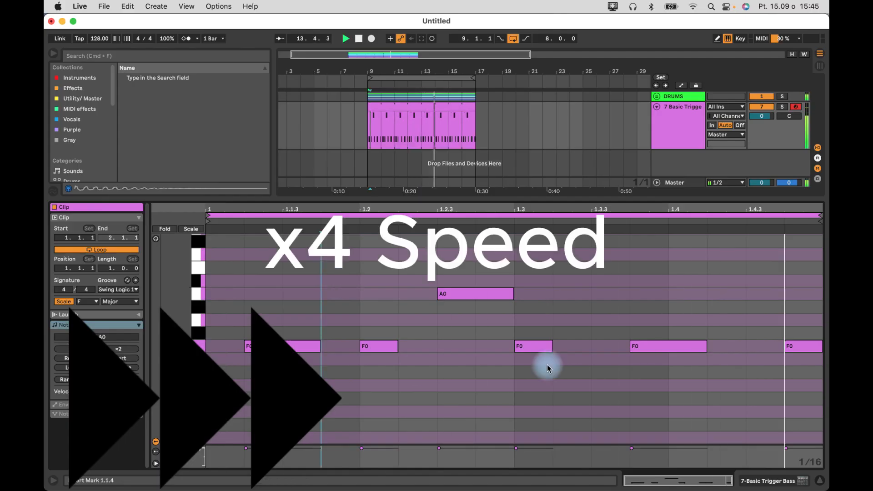
Try raising the last bass note at 1.4.4 to G0.
{"action": "double_click", "coordinate": [799, 344]}
{"action": "key", "text": "Up"}
{"action": "key", "text": "Up"}
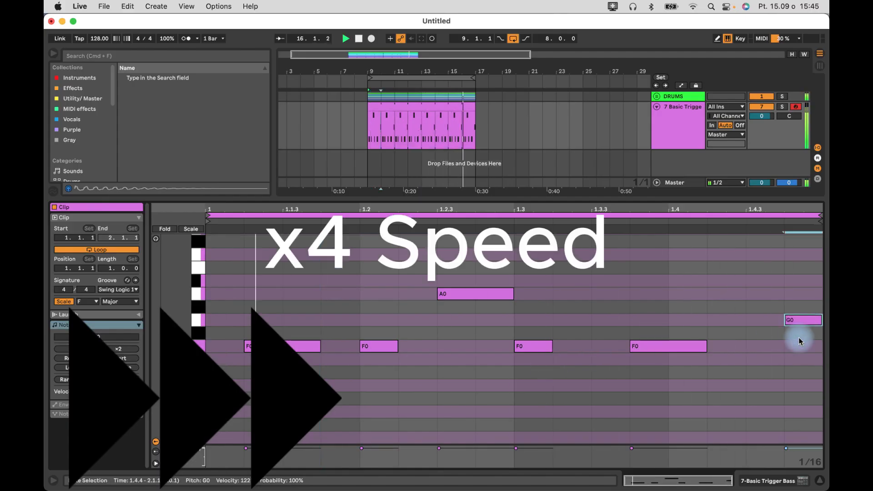
Try raising the bass note at 1.3.4 from F0 up to C1.
{"action": "left_click", "coordinate": [690, 348]}
{"action": "key", "text": "Up"}
{"action": "key", "text": "Up"}
{"action": "key", "text": "Up"}
{"action": "key", "text": "Up"}
{"action": "key", "text": "Up"}
{"action": "key", "text": "Up"}
{"action": "key", "text": "Up"}
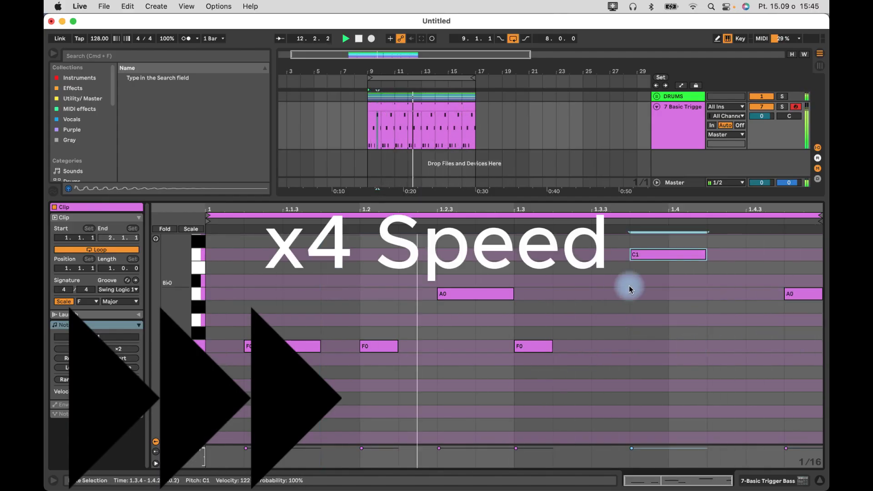
Add a short E0 note at 1.3.3 and move the last bass note at 1.4.4 to D1.
{"action": "key", "text": "Down"}
{"action": "key", "text": "Down"}
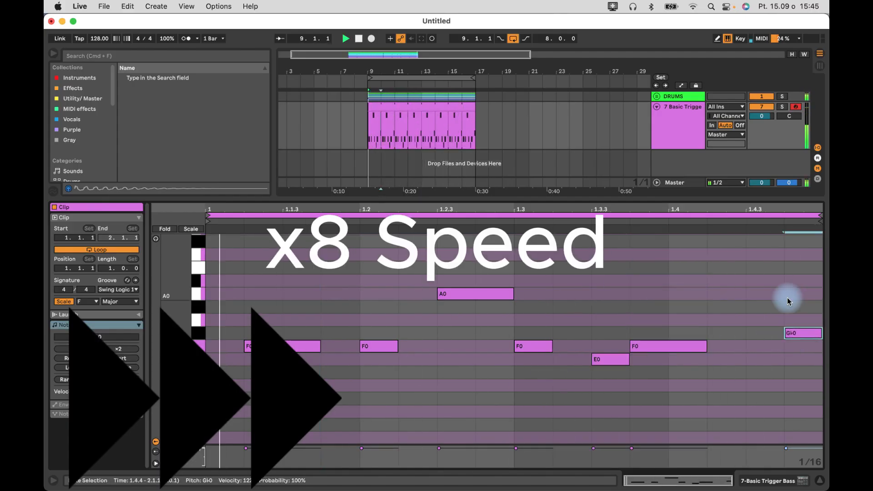
{"action": "key", "text": "Down"}
{"action": "key", "text": "Down"}
{"action": "key", "text": "Down"}
{"action": "key", "text": "Down"}
{"action": "key", "text": "shift+Up"}
{"action": "scroll", "coordinate": [787, 297], "scroll_direction": "up", "scroll_amount": 1}
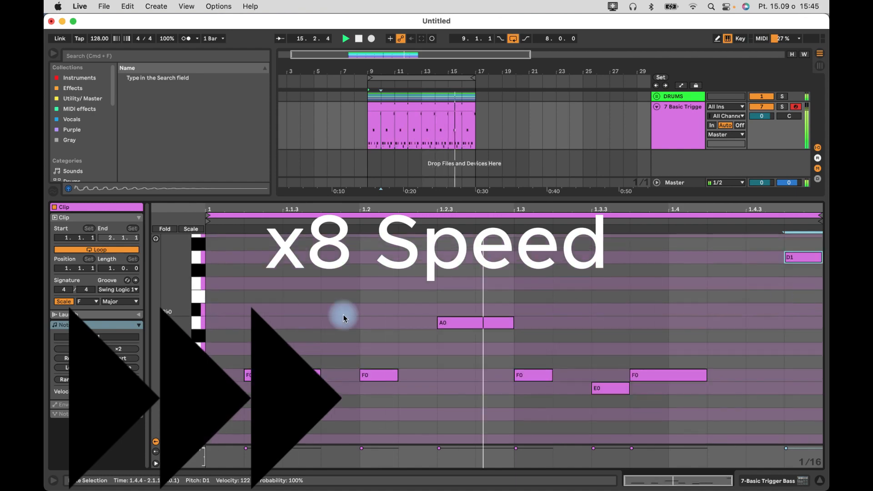
Add a short bass note at 1.1.4 and raise it to F1.
{"action": "double_click", "coordinate": [335, 286]}
{"action": "key", "text": "Up"}
{"action": "key", "text": "Up"}
{"action": "key", "text": "Up"}
{"action": "key", "text": "Up"}
{"action": "key", "text": "Up"}
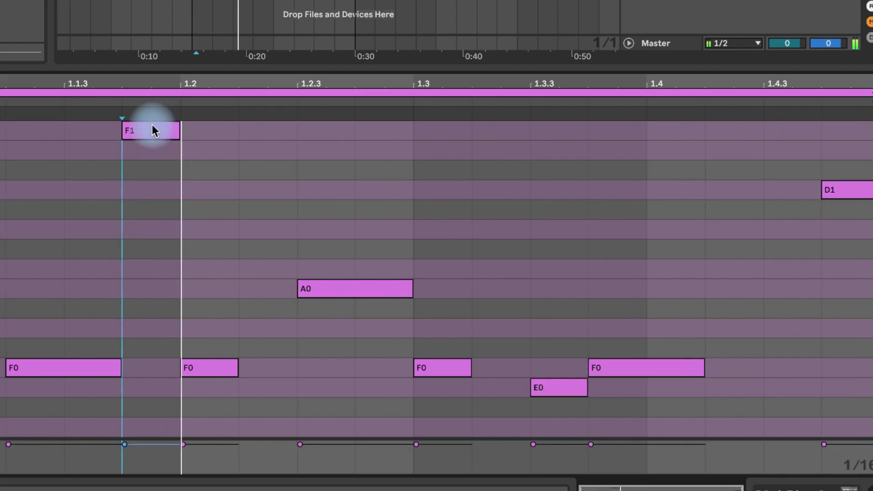
{"action": "left_click", "coordinate": [548, 216]}
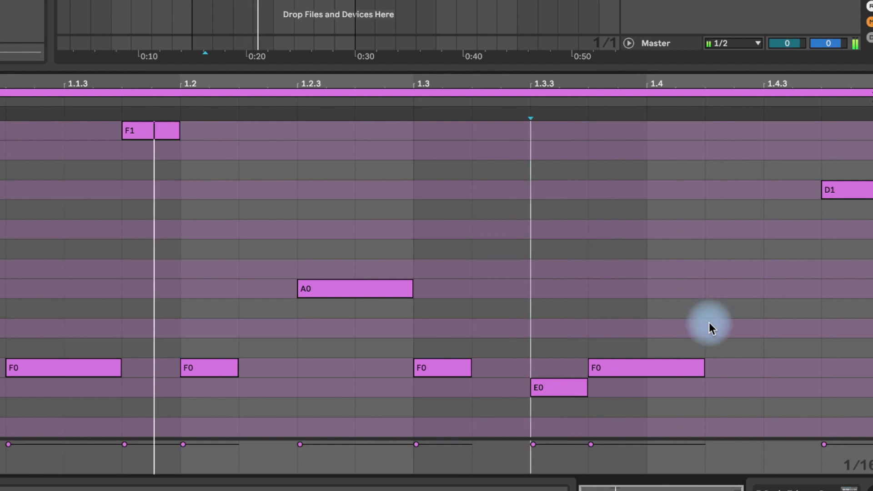
{"action": "left_click", "coordinate": [718, 296]}
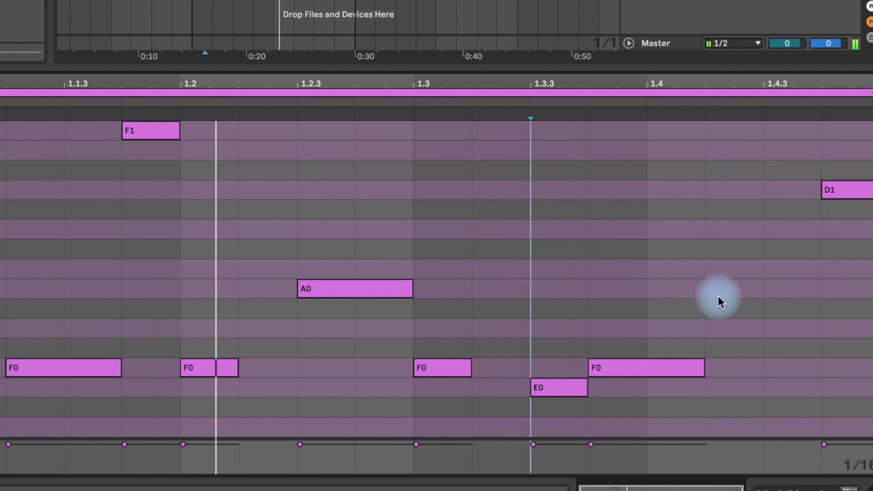
{"action": "left_click", "coordinate": [614, 242]}
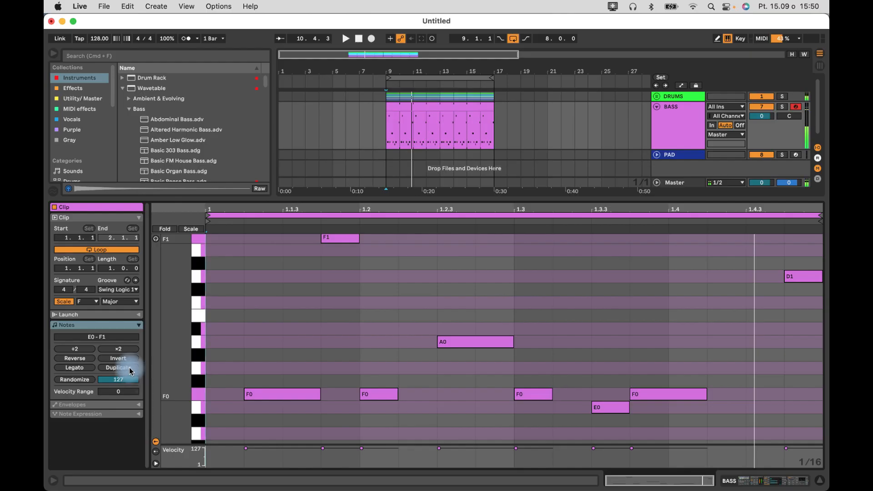
Duplicate the bass clip's loop together with its notes.
{"action": "left_click", "coordinate": [118, 368]}
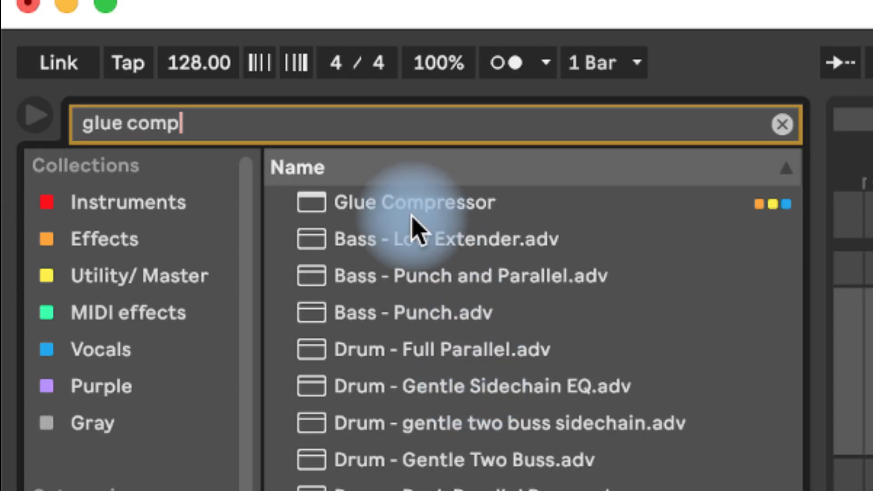
Add a Glue Compressor to the bass track and expand its sidechain settings.
{"action": "double_click", "coordinate": [415, 228]}
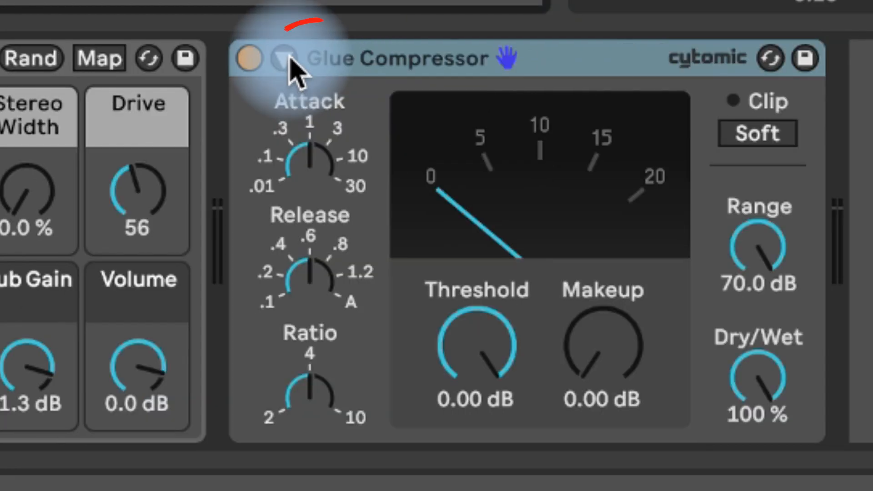
{"action": "left_click", "coordinate": [284, 59]}
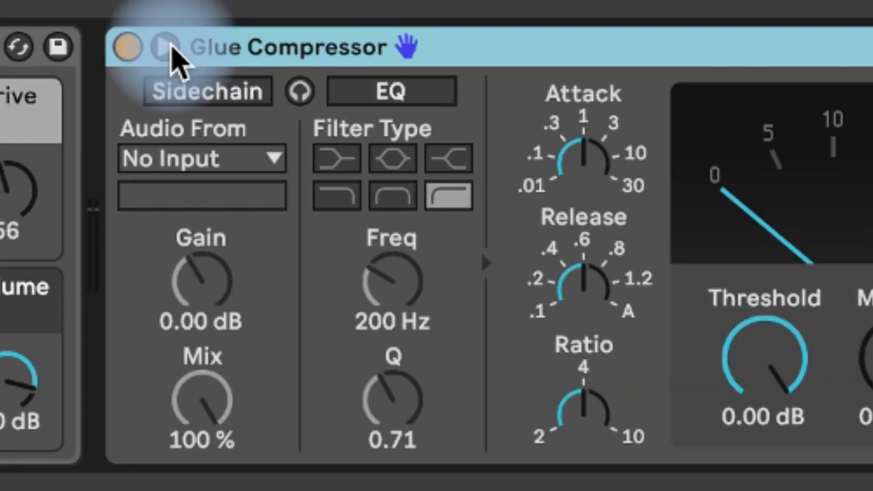
Enable the bass Glue Compressor's sidechain and choose KICK as its audio source.
{"action": "left_click", "coordinate": [187, 91]}
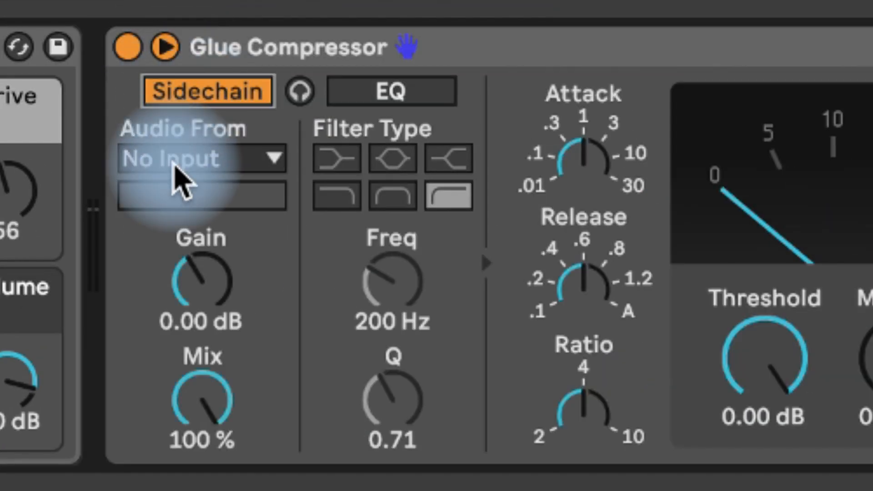
{"action": "left_click", "coordinate": [173, 166]}
{"action": "left_click", "coordinate": [161, 252]}
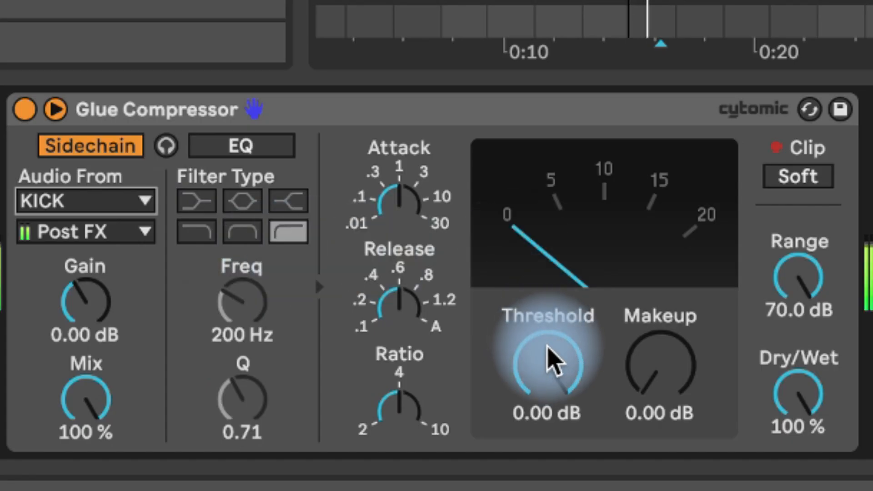
Set the bass compressor's threshold to -20 dB and attack to .1, and compare the sound with it bypassed.
{"action": "left_click", "coordinate": [554, 364]}
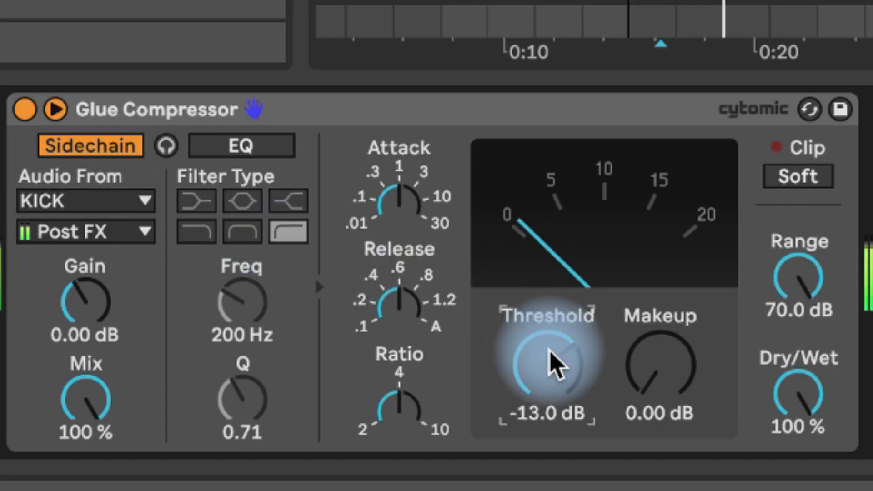
{"action": "scroll", "coordinate": [553, 363], "scroll_direction": "down", "scroll_amount": 5}
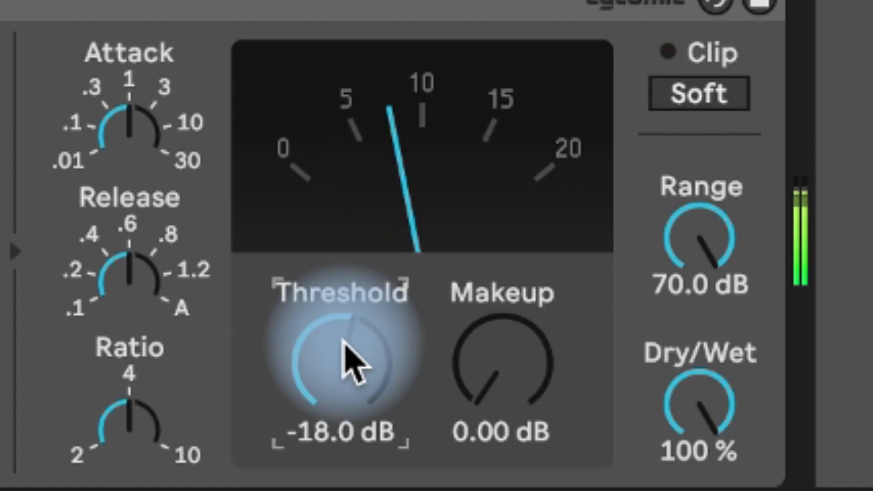
{"action": "left_click", "coordinate": [136, 131]}
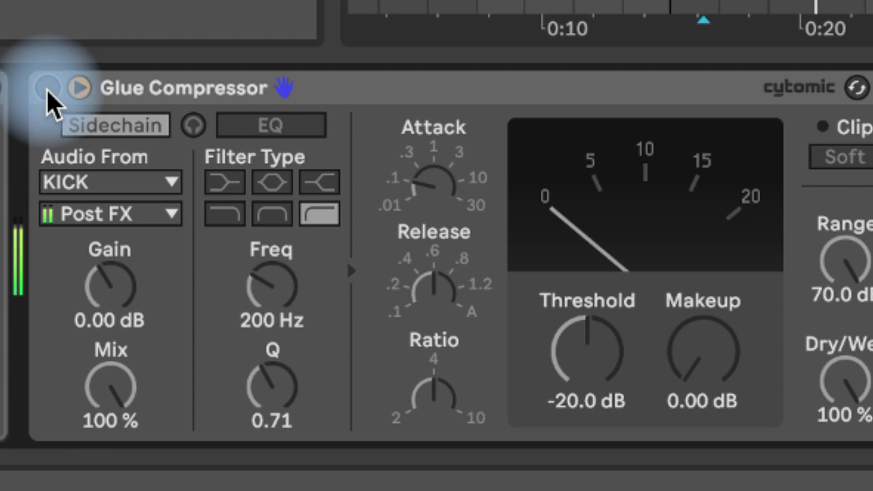
{"action": "left_click", "coordinate": [48, 90]}
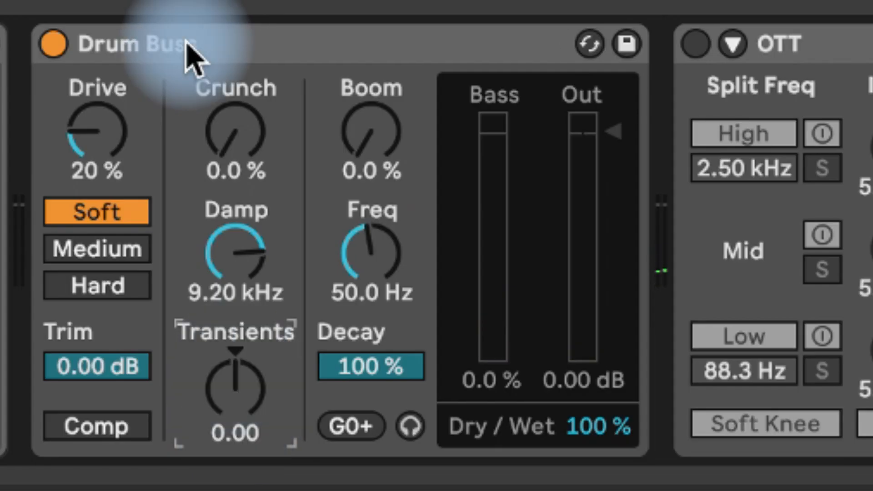
Lower the bass Drum Buss transients and set the OTT amount to 25 %.
{"action": "left_click_drag", "start_coordinate": [259, 382], "coordinate": [248, 409]}
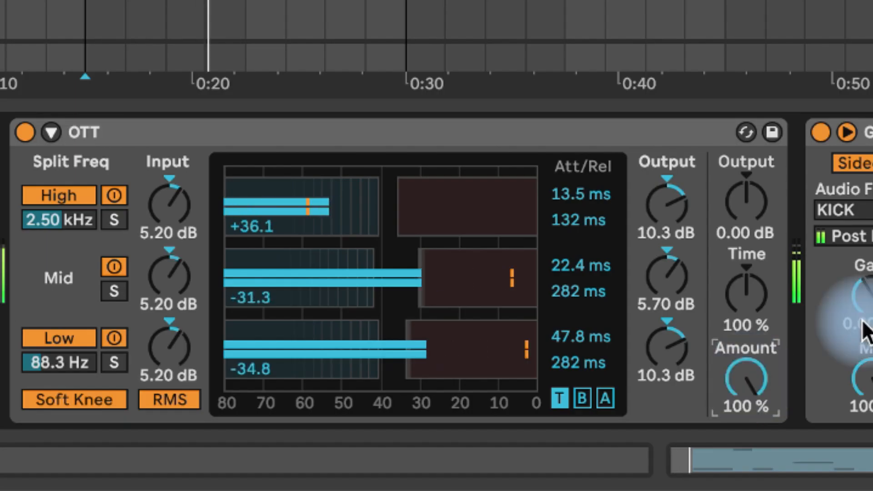
{"action": "left_click", "coordinate": [746, 378]}
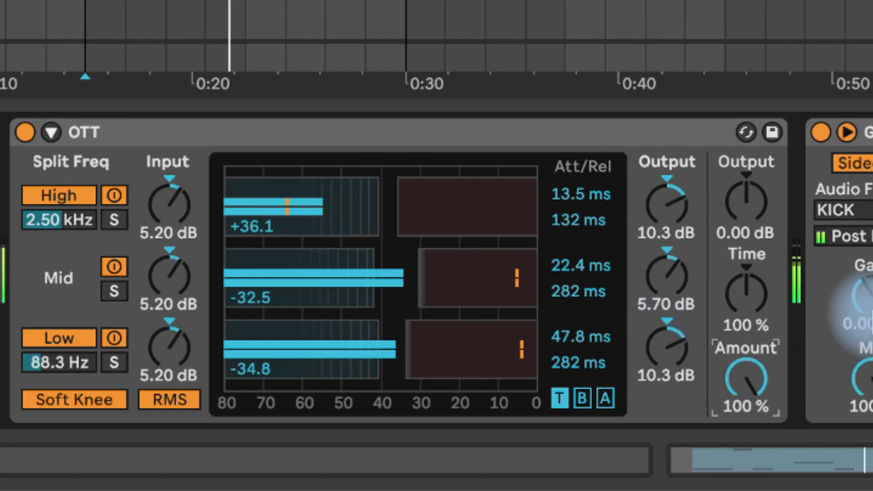
{"action": "type", "text": "25"}
{"action": "key", "text": "Return"}
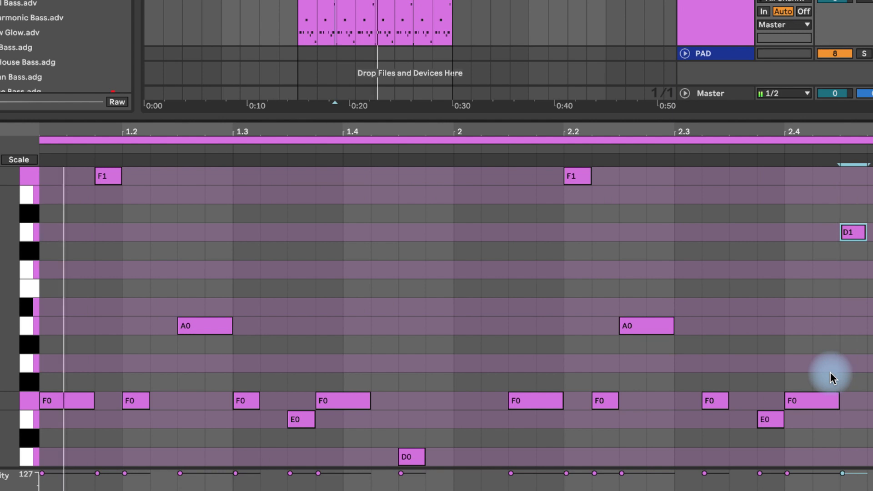
Undo the last two edits in the bass clip.
{"action": "key", "text": "super+z"}
{"action": "key", "text": "super+z"}
{"action": "left_click", "coordinate": [551, 242]}
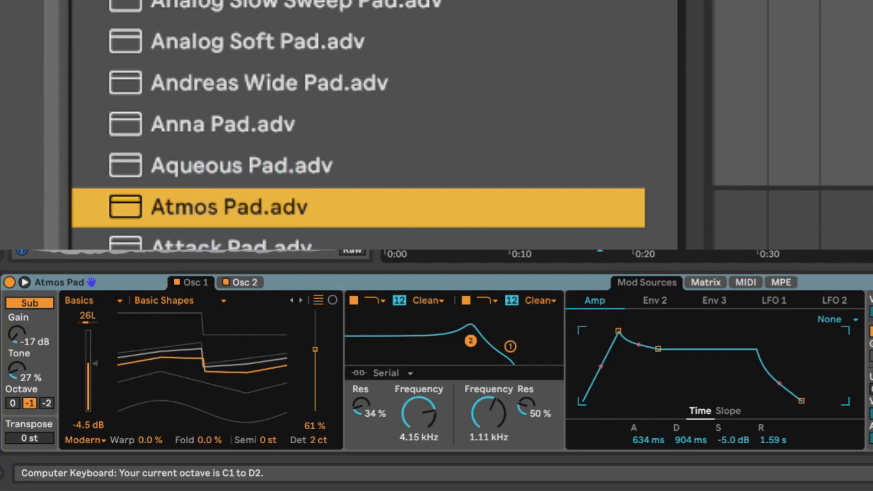
Enter sustained F3 and A3 notes spanning two bars in the pad clip.
{"action": "left_click", "coordinate": [776, 171]}
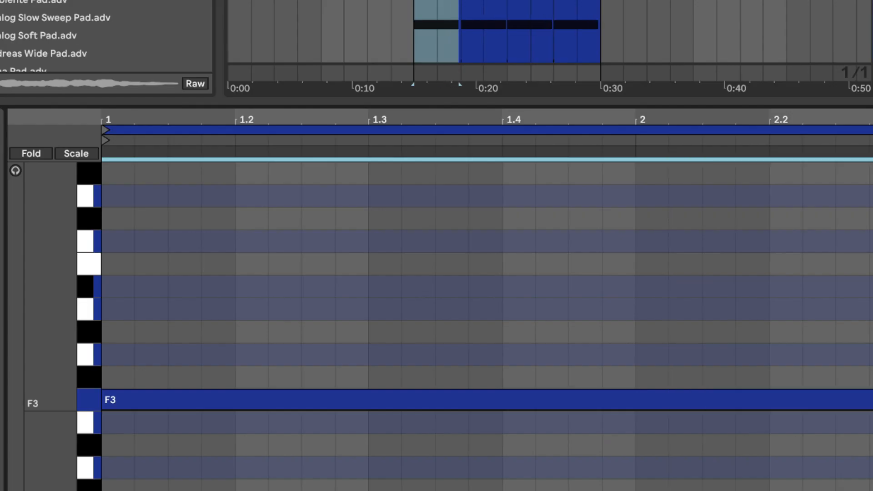
{"action": "left_click", "coordinate": [582, 336]}
{"action": "left_click", "coordinate": [454, 291]}
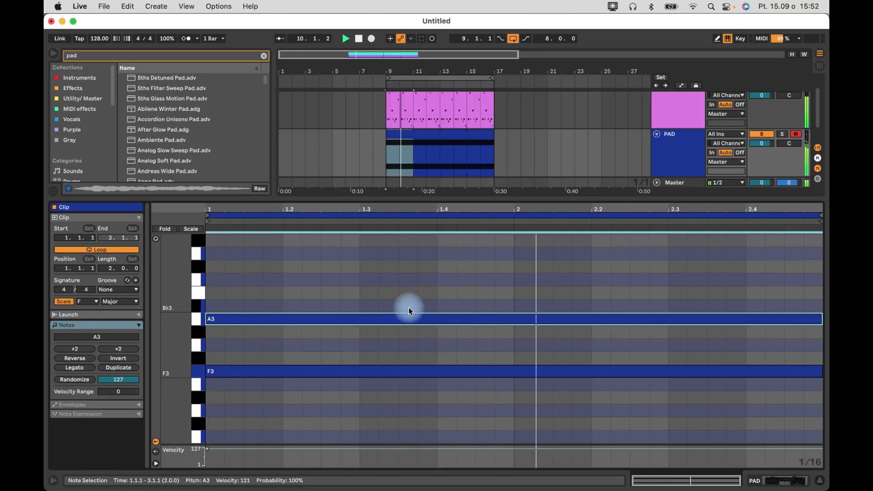
Paste a copy of the sustained F3 note and raise it seven semitones to C4 to complete the triad.
{"action": "key", "text": "super+v"}
{"action": "key", "text": "Up"}
{"action": "key", "text": "Up"}
{"action": "key", "text": "Up"}
{"action": "key", "text": "Up"}
{"action": "key", "text": "Up"}
{"action": "key", "text": "Up"}
{"action": "key", "text": "Up"}
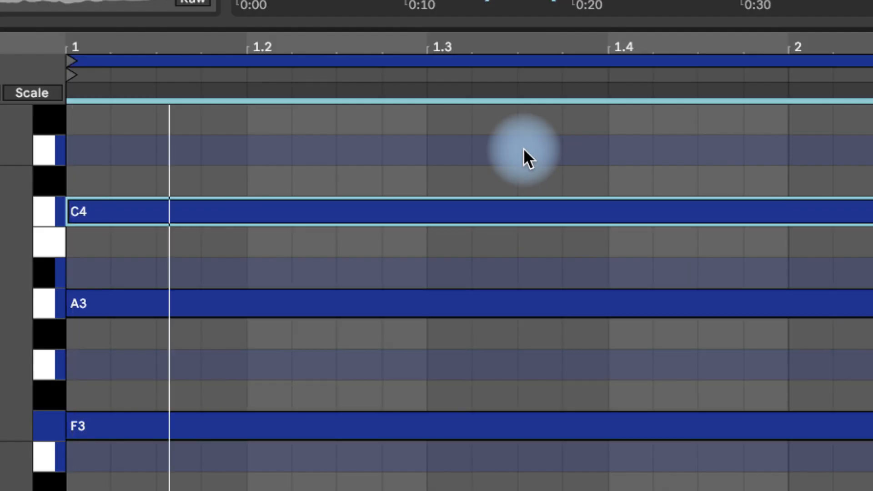
{"action": "scroll", "coordinate": [511, 124], "scroll_direction": "up", "scroll_amount": 3}
{"action": "left_click", "coordinate": [511, 125]}
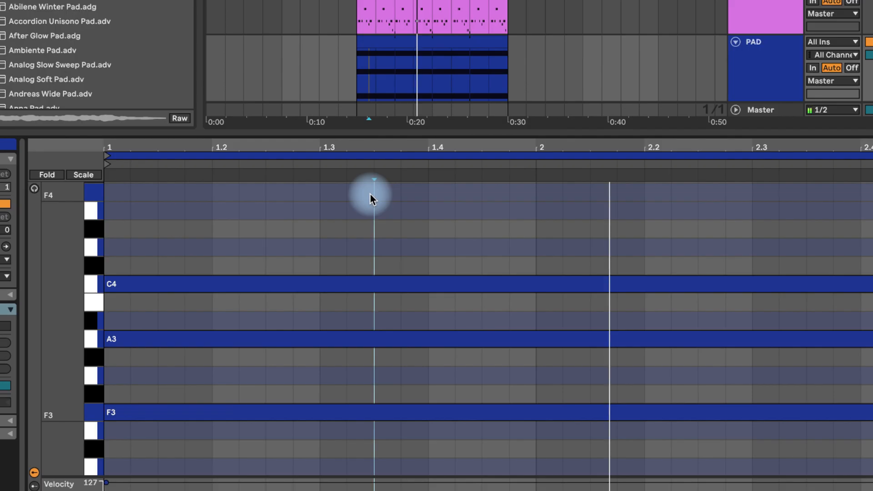
Duplicate the three pad chord notes, raise the copy seven semitones to C4, E4 and G4, and play the chord.
{"action": "left_click_drag", "start_coordinate": [370, 194], "coordinate": [348, 474]}
{"action": "key", "text": "super+c"}
{"action": "key", "text": "super+v"}
{"action": "key", "text": "Up"}
{"action": "key", "text": "Up"}
{"action": "key", "text": "Up"}
{"action": "key", "text": "Up"}
{"action": "key", "text": "Up"}
{"action": "key", "text": "Up"}
{"action": "key", "text": "Up"}
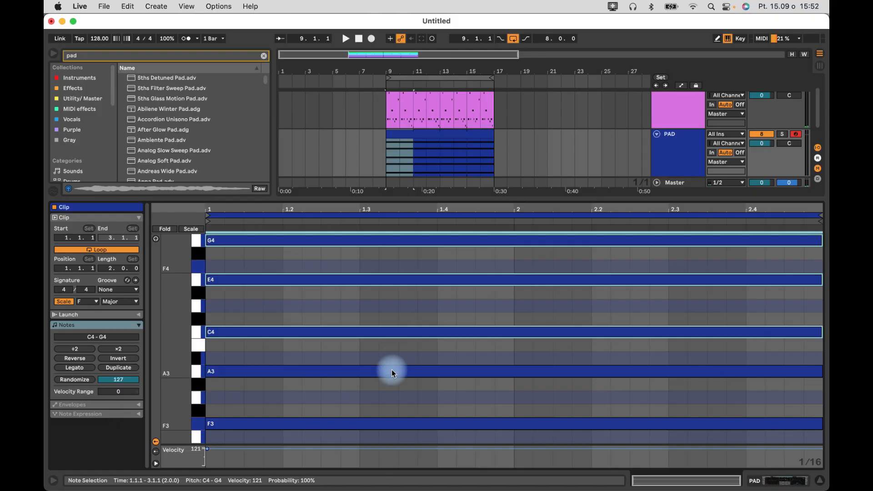
{"action": "scroll", "coordinate": [364, 371], "scroll_direction": "up", "scroll_amount": 1}
{"action": "key", "text": "space"}
{"action": "left_click", "coordinate": [325, 305]}
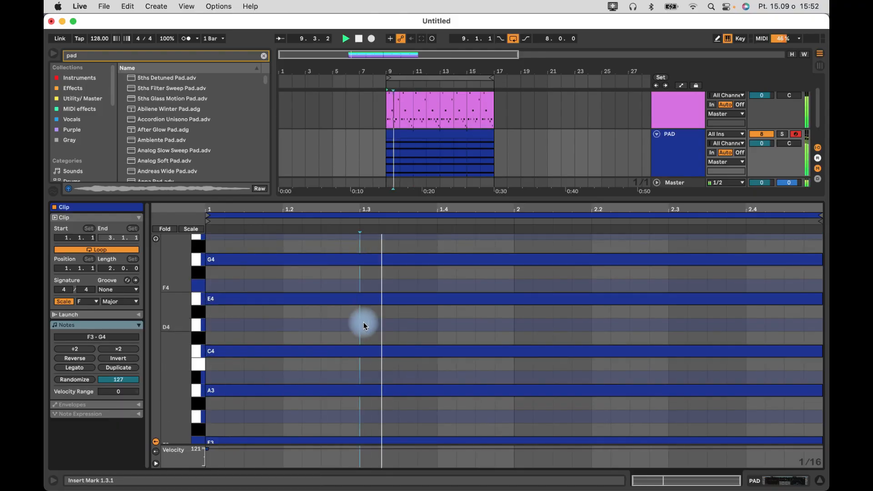
{"action": "scroll", "coordinate": [387, 349], "scroll_direction": "down", "scroll_amount": 2}
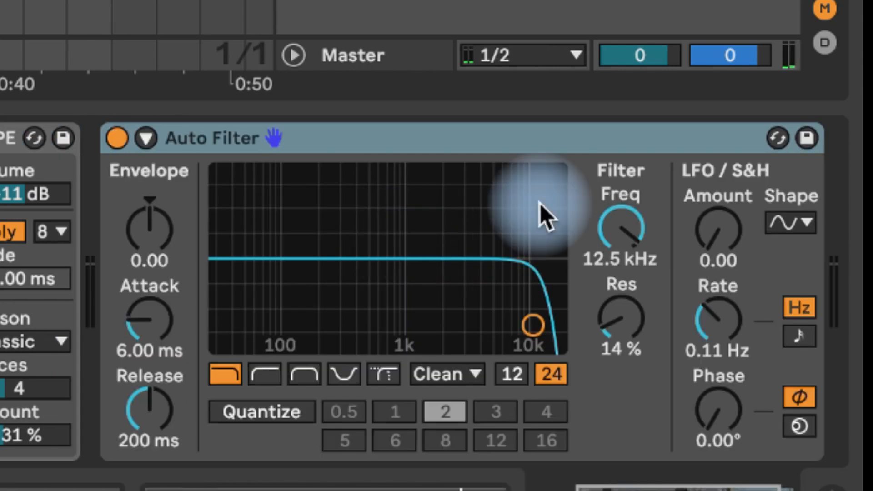
Set the pad's Auto Filter to high-pass with a frequency of 497 Hz.
{"action": "left_click_drag", "start_coordinate": [615, 215], "coordinate": [615, 238]}
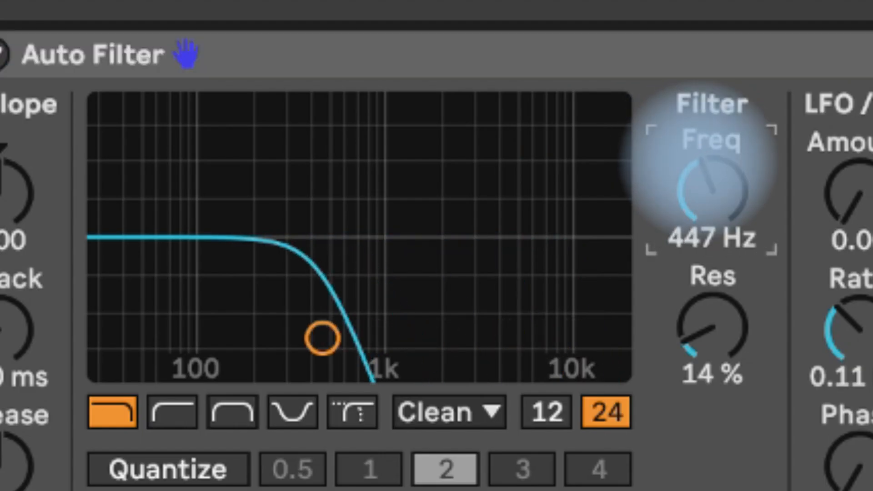
{"action": "left_click_drag", "start_coordinate": [700, 169], "coordinate": [698, 176]}
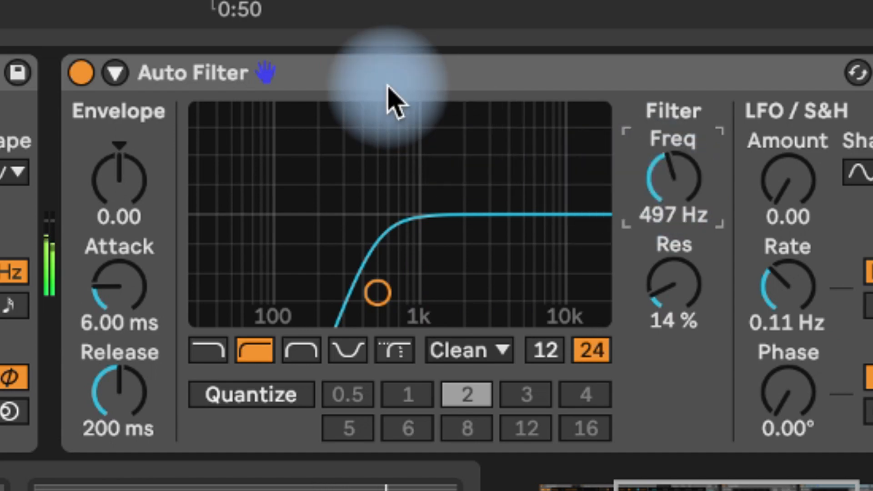
{"action": "left_click", "coordinate": [338, 69]}
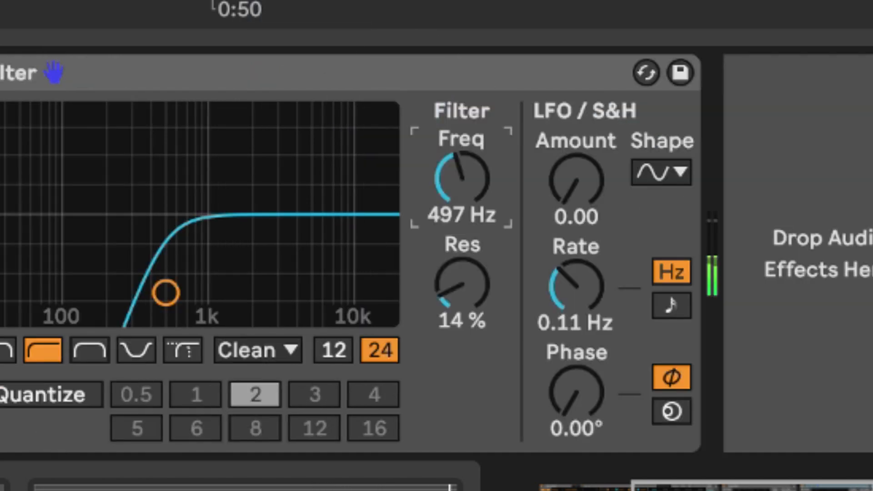
Add a Reverb to the pad, lengthen its decay and set Dry/Wet to 100 %.
{"action": "double_click", "coordinate": [242, 201]}
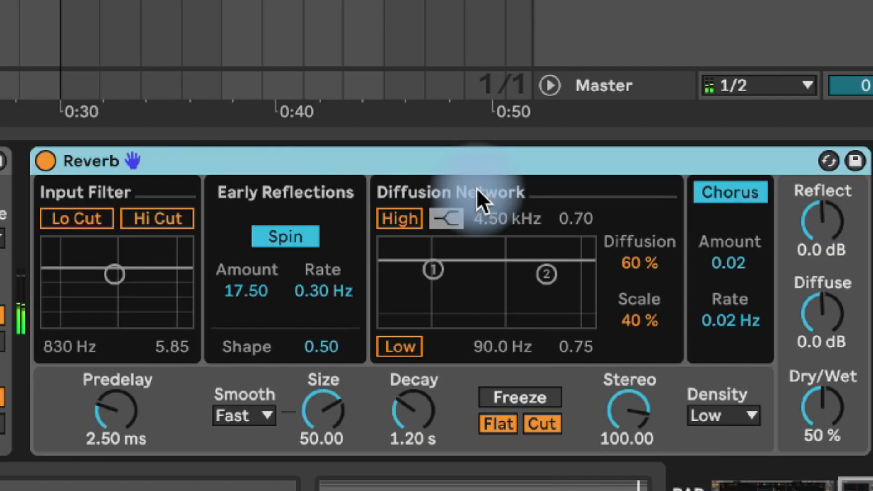
{"action": "left_click_drag", "start_coordinate": [413, 412], "coordinate": [413, 391]}
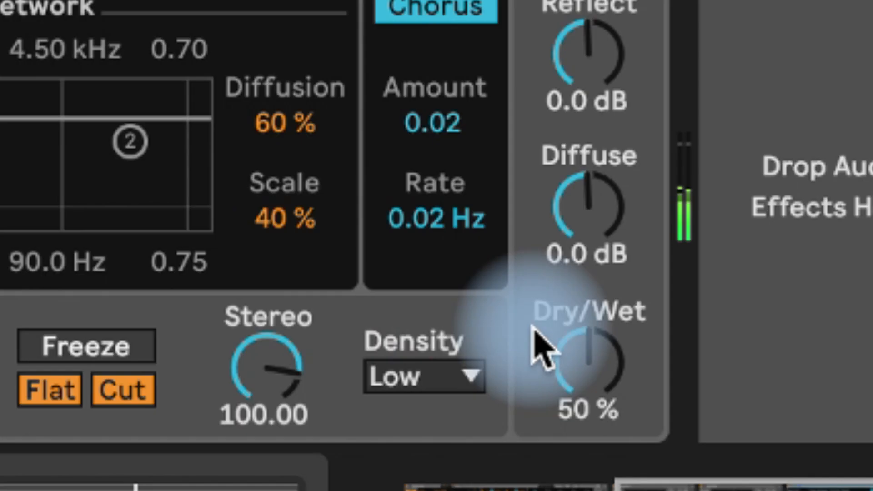
{"action": "left_click", "coordinate": [821, 405]}
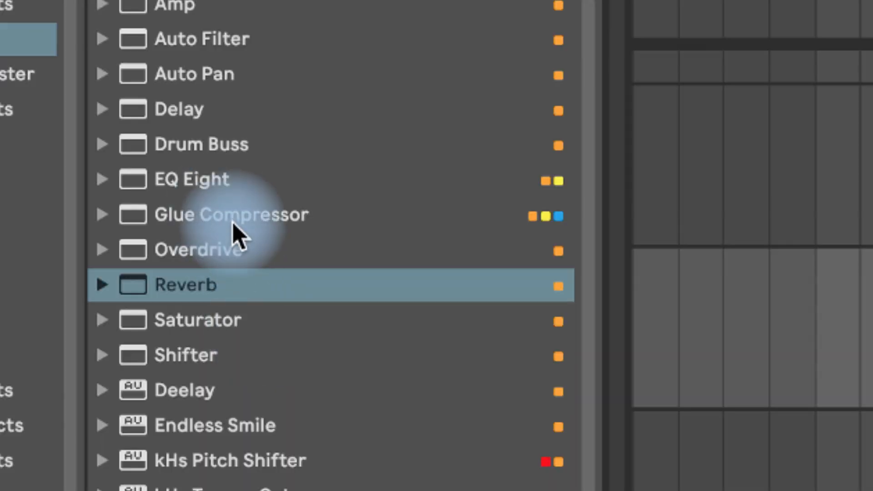
Add a Glue Compressor to the pad, sidechain it from KICK and lower its threshold.
{"action": "double_click", "coordinate": [230, 214]}
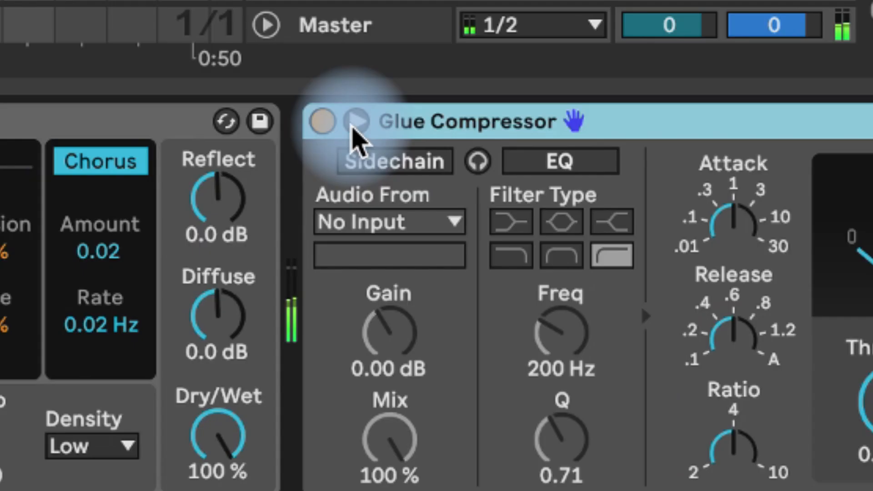
{"action": "left_click", "coordinate": [393, 161]}
{"action": "left_click", "coordinate": [373, 222]}
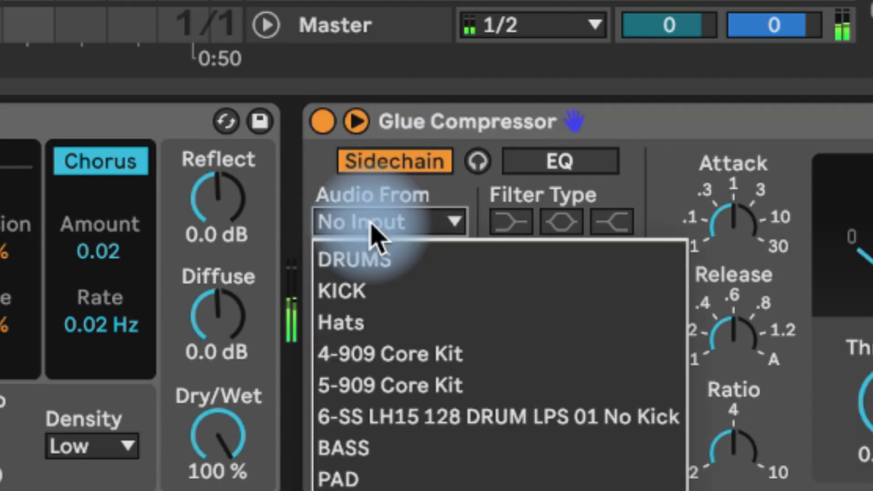
{"action": "left_click", "coordinate": [369, 293]}
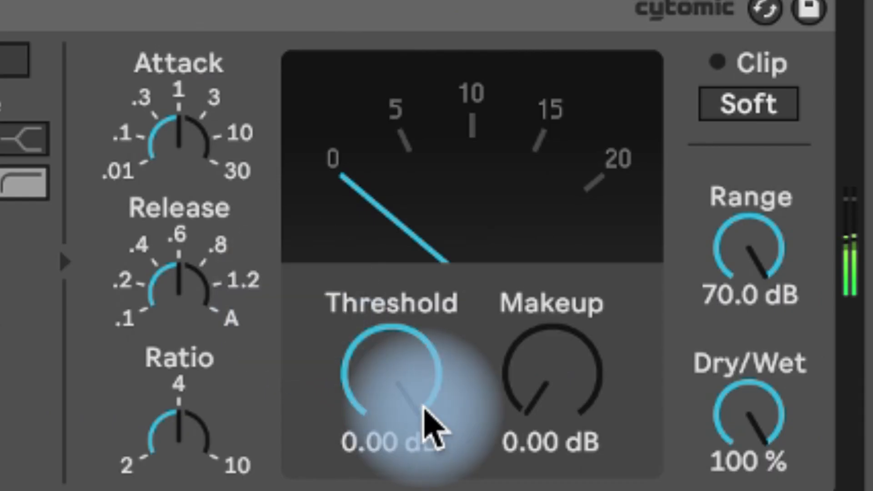
{"action": "left_click_drag", "start_coordinate": [424, 406], "coordinate": [424, 449]}
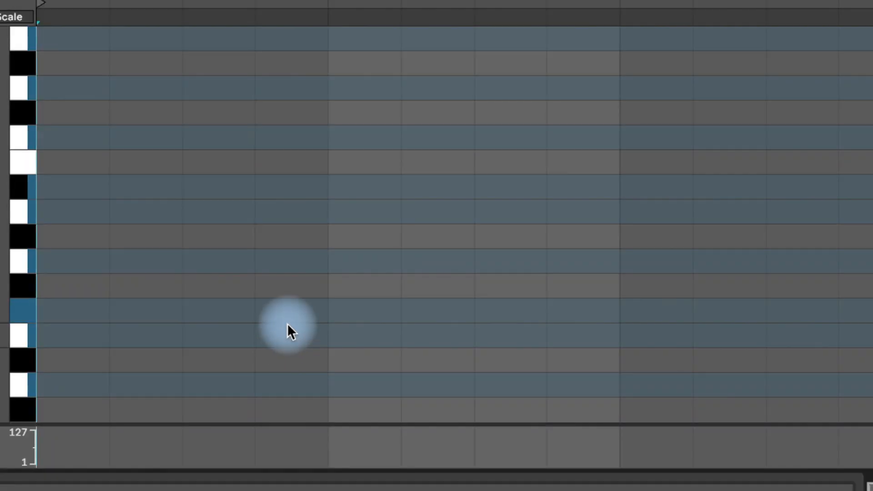
Add F3 notes at 1.1.4, 1.2.3 and 1.3.2 in the Electric clip, shortening the last one.
{"action": "double_click", "coordinate": [287, 313]}
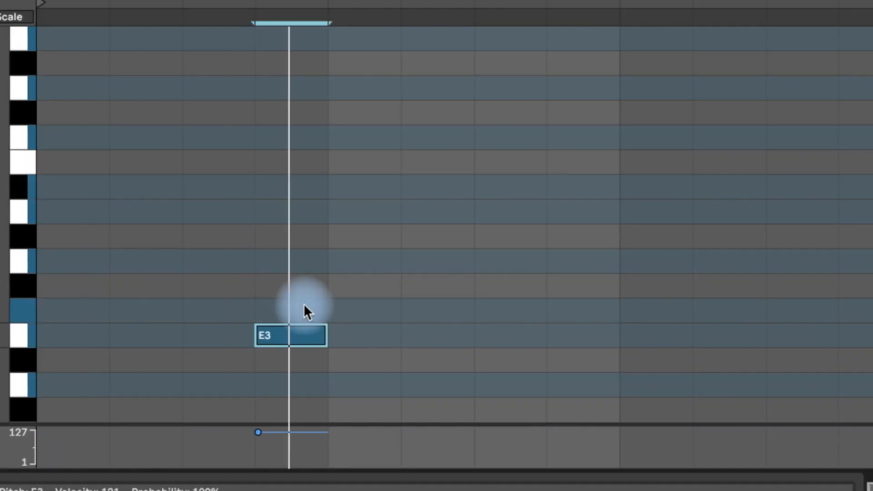
{"action": "double_click", "coordinate": [495, 308]}
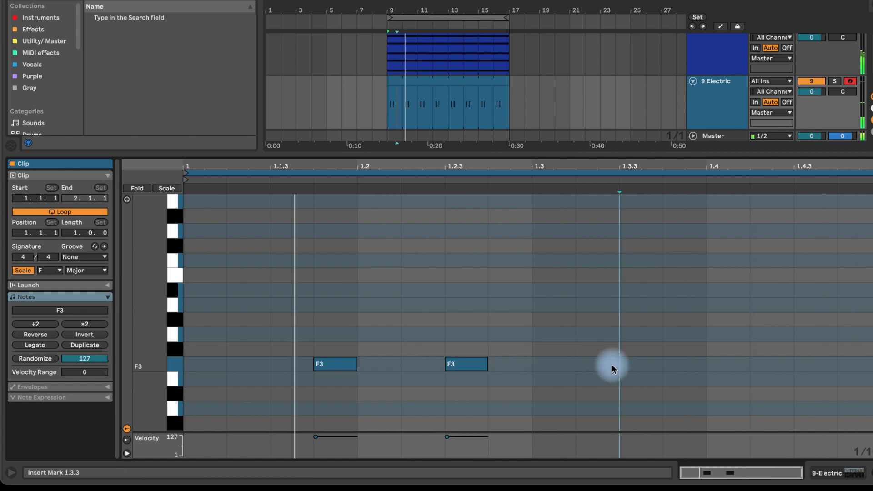
{"action": "double_click", "coordinate": [612, 365]}
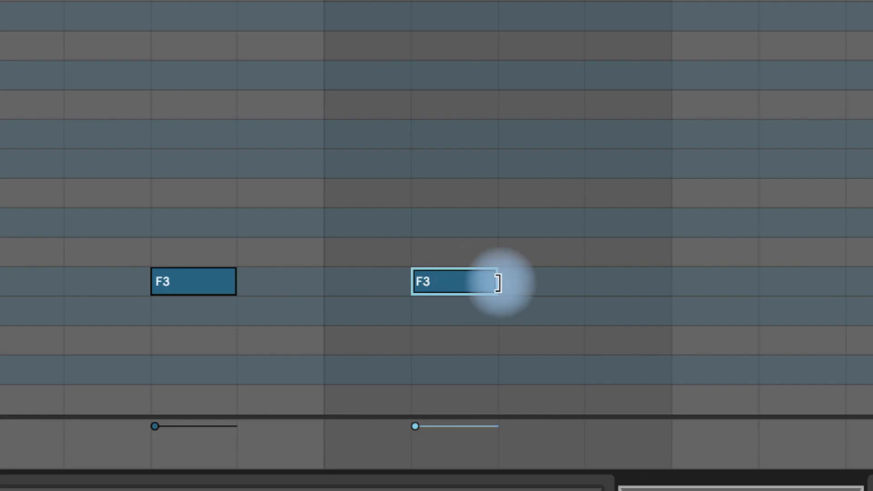
{"action": "left_click_drag", "start_coordinate": [498, 283], "coordinate": [435, 283]}
{"action": "left_click", "coordinate": [316, 183]}
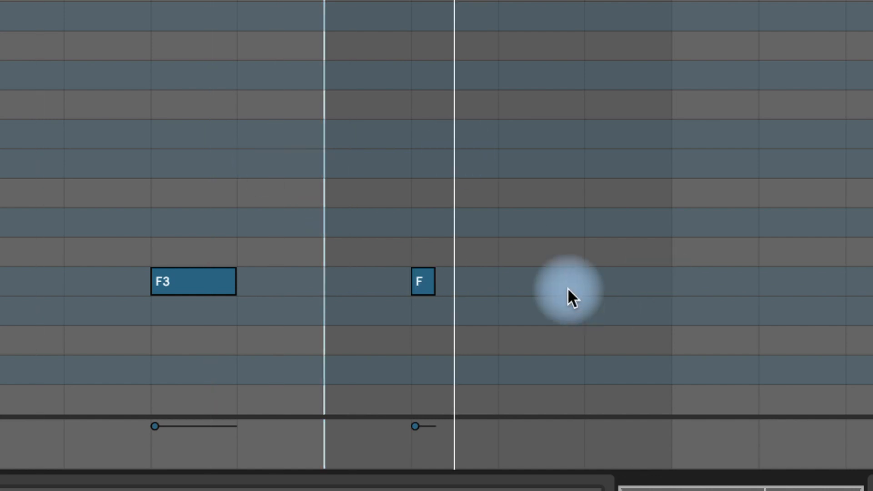
Add a short F3 note at 1.3.4 and a sixteenth-long F3 note at 1.4 in the Electric clip.
{"action": "double_click", "coordinate": [533, 282]}
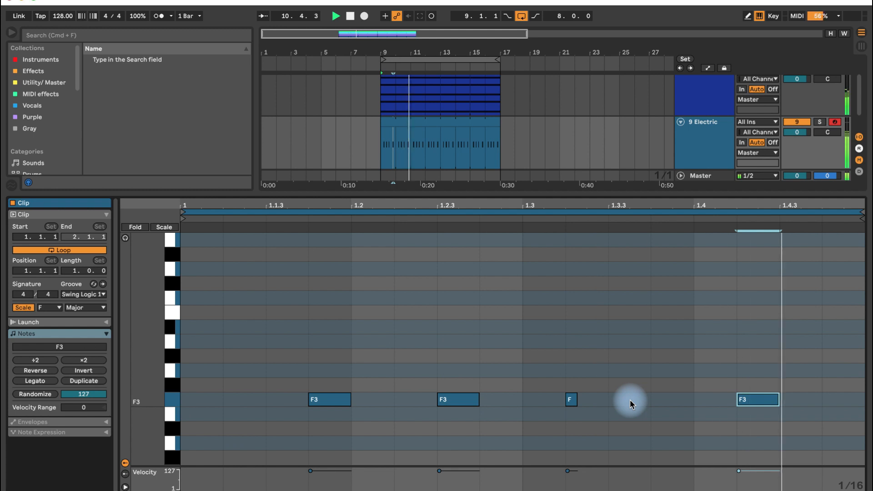
{"action": "left_click", "coordinate": [571, 399]}
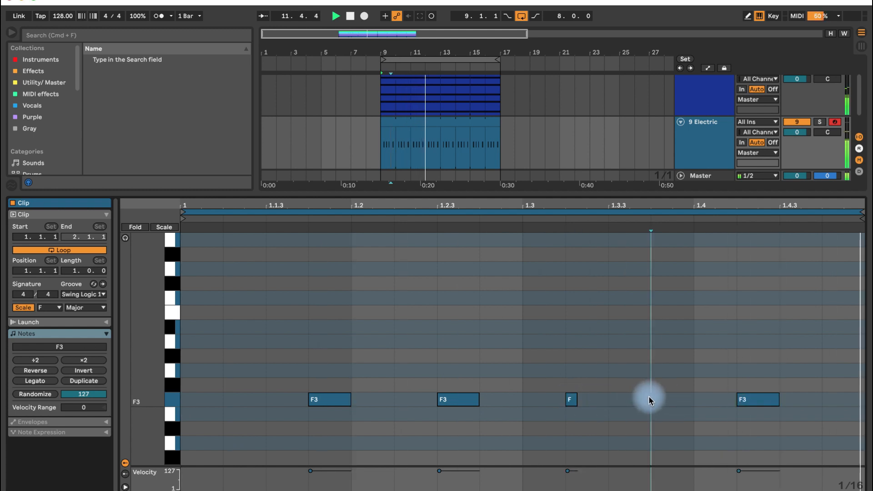
{"action": "double_click", "coordinate": [649, 400]}
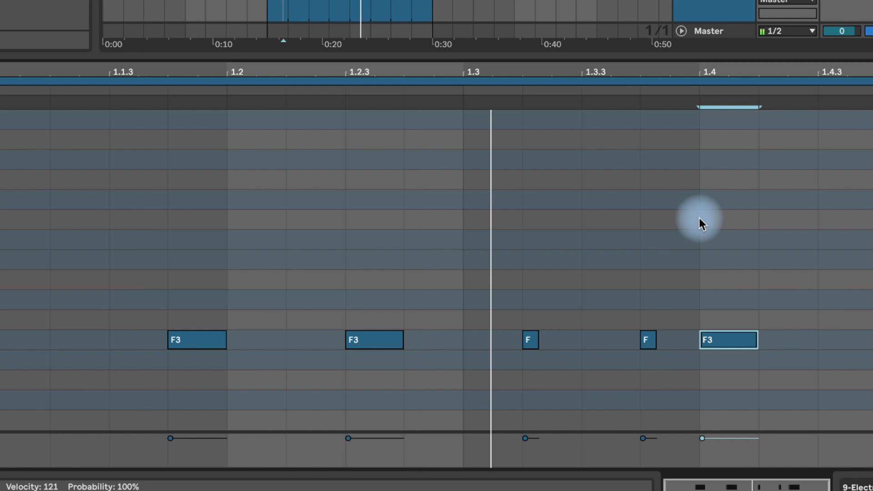
{"action": "left_click", "coordinate": [694, 313]}
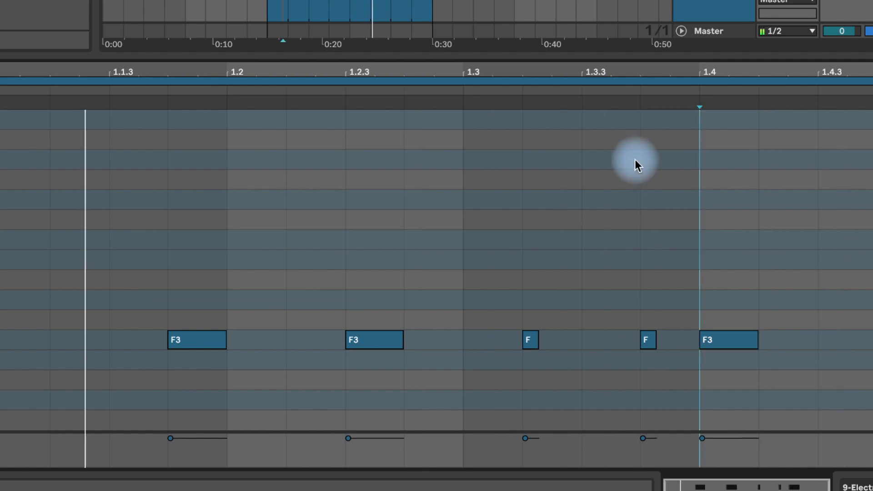
Add A3 and C4 above the F3 note at 1.2.3 in the Electric clip and transpose that chord down an octave.
{"action": "left_click", "coordinate": [647, 268]}
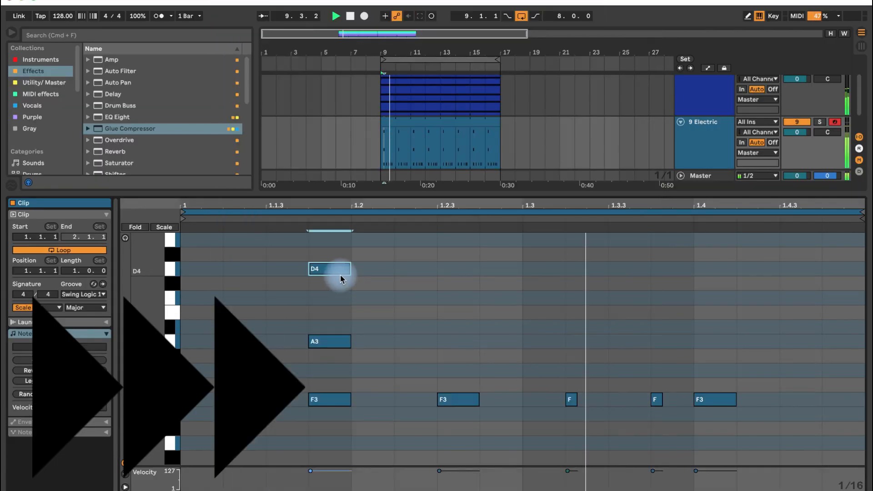
{"action": "double_click", "coordinate": [449, 326]}
{"action": "double_click", "coordinate": [444, 265]}
{"action": "left_click_drag", "start_coordinate": [465, 268], "coordinate": [464, 298]}
{"action": "left_click_drag", "start_coordinate": [466, 330], "coordinate": [466, 342]}
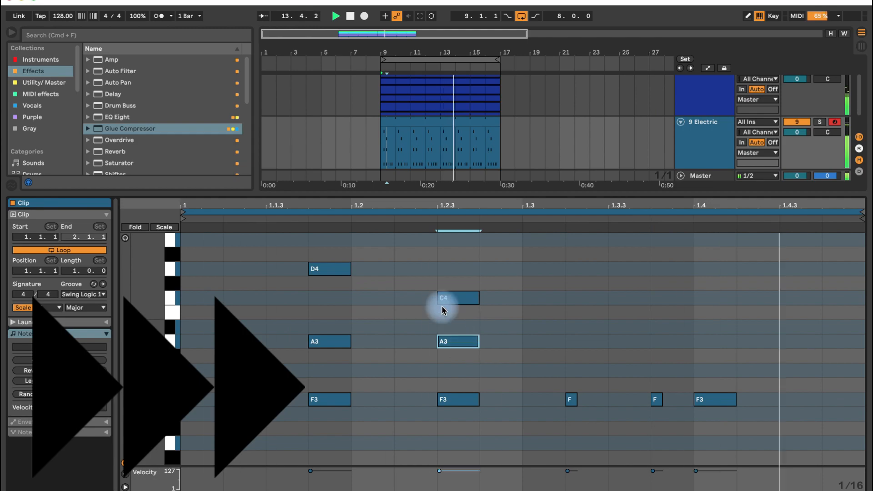
{"action": "left_click_drag", "start_coordinate": [442, 283], "coordinate": [467, 403]}
{"action": "key", "text": "shift+Down"}
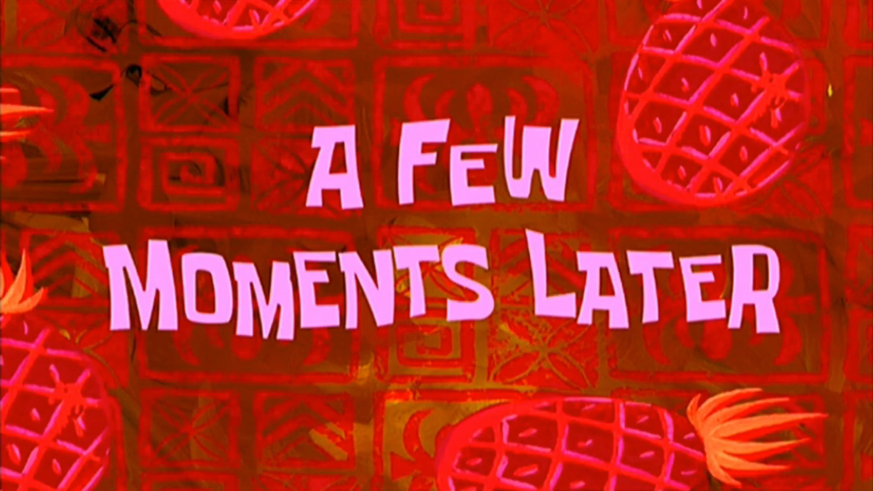
Add an Auto Filter to the Electric track and show the clip modulation envelope for its filter frequency.
{"action": "left_click", "coordinate": [157, 210]}
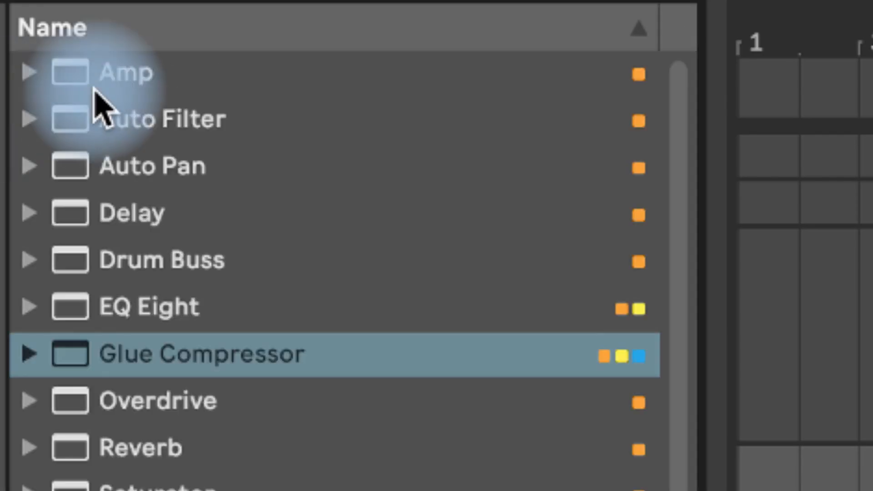
{"action": "left_click", "coordinate": [106, 113]}
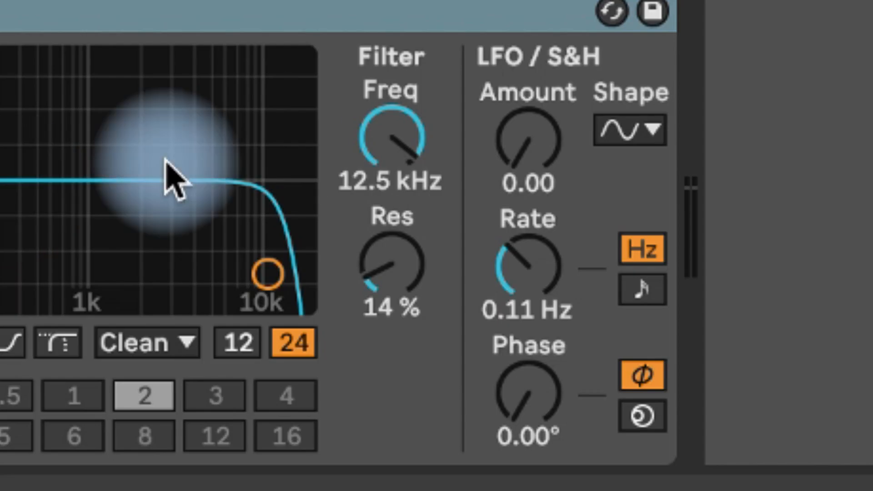
{"action": "right_click", "coordinate": [354, 146]}
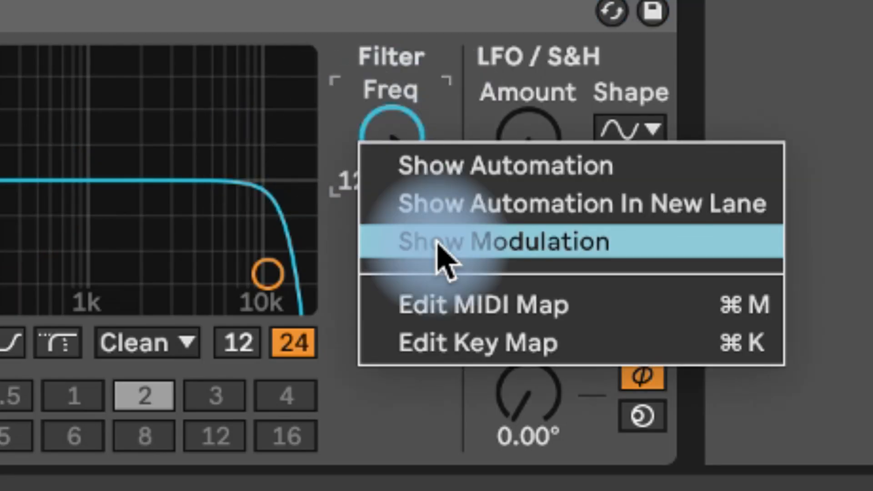
{"action": "left_click", "coordinate": [444, 247]}
Shape the frequency modulation to rise from 1.1.4 to about 20.7 % at 1.2, and fall to about -18 % after 1.2.3.
{"action": "left_click", "coordinate": [310, 357]}
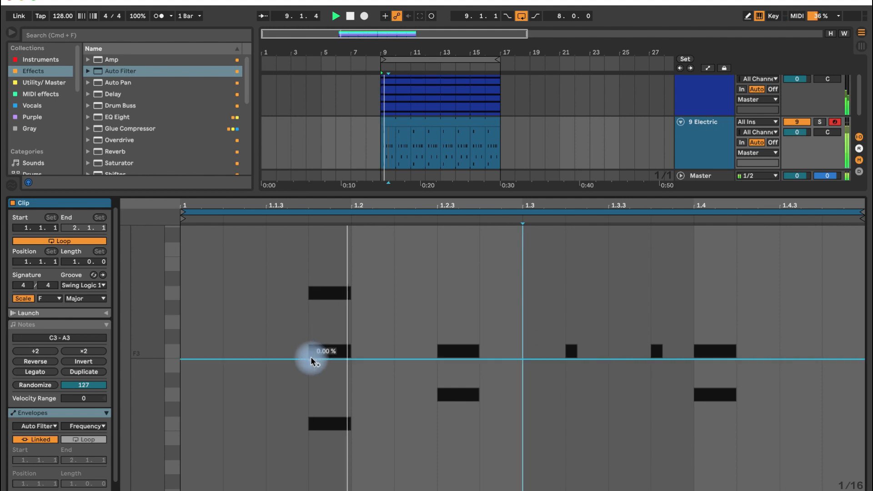
{"action": "left_click_drag", "start_coordinate": [350, 358], "coordinate": [350, 321]}
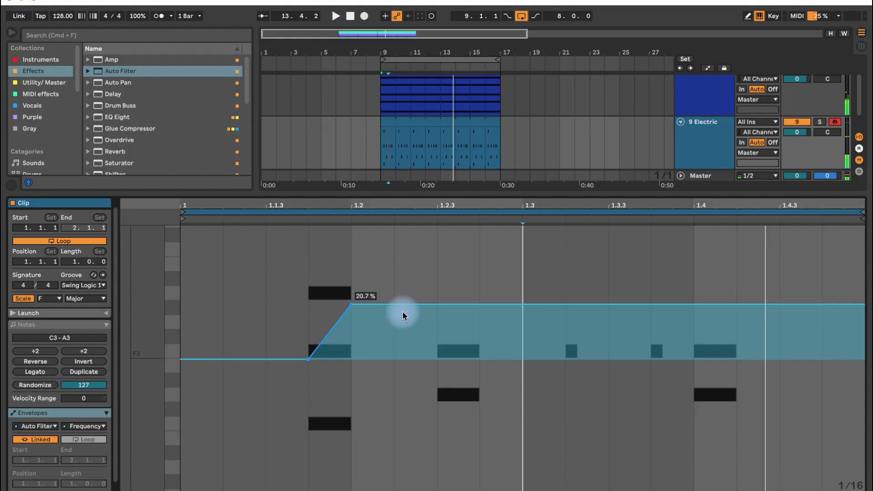
{"action": "left_click_drag", "start_coordinate": [404, 312], "coordinate": [473, 405]}
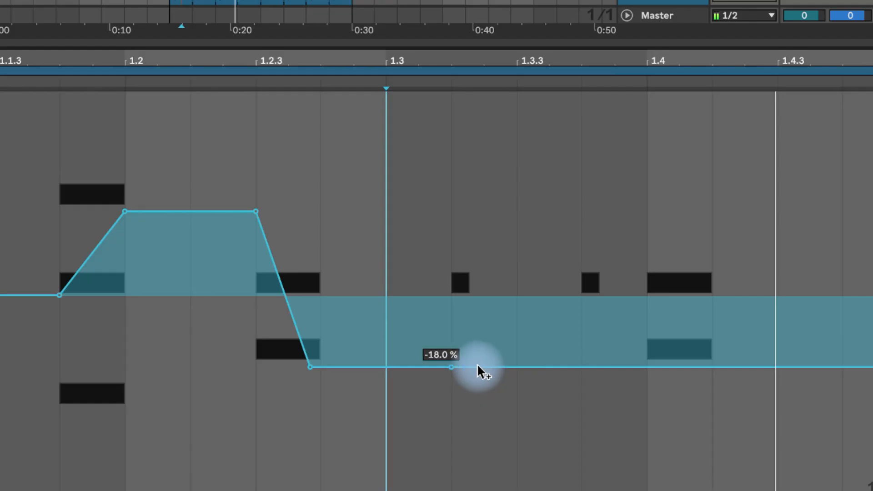
Continue the frequency envelope with peaks just after 1.3.2 and 1.3.4, a dip between them, and a deep drop at 1.4.
{"action": "left_click_drag", "start_coordinate": [588, 406], "coordinate": [587, 323]}
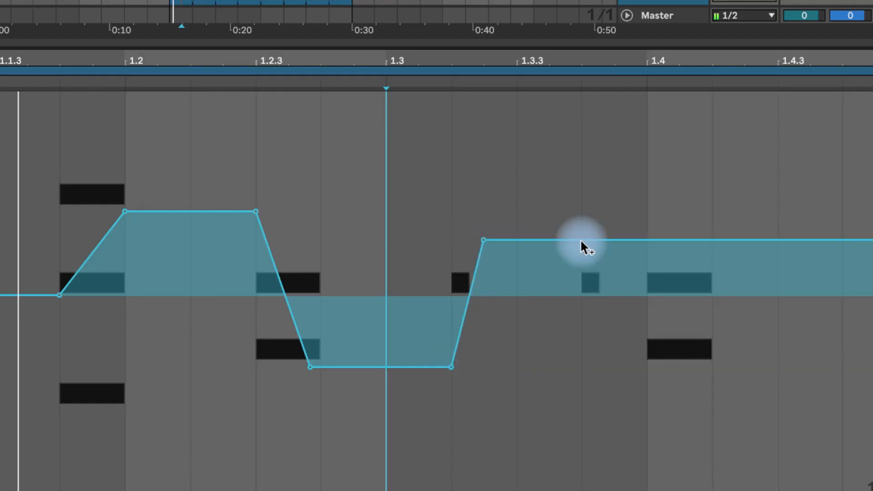
{"action": "mouse_move", "coordinate": [731, 394]}
{"action": "left_mouse_down"}
{"action": "mouse_move", "coordinate": [731, 250]}
{"action": "mouse_move", "coordinate": [730, 384]}
{"action": "left_mouse_up"}
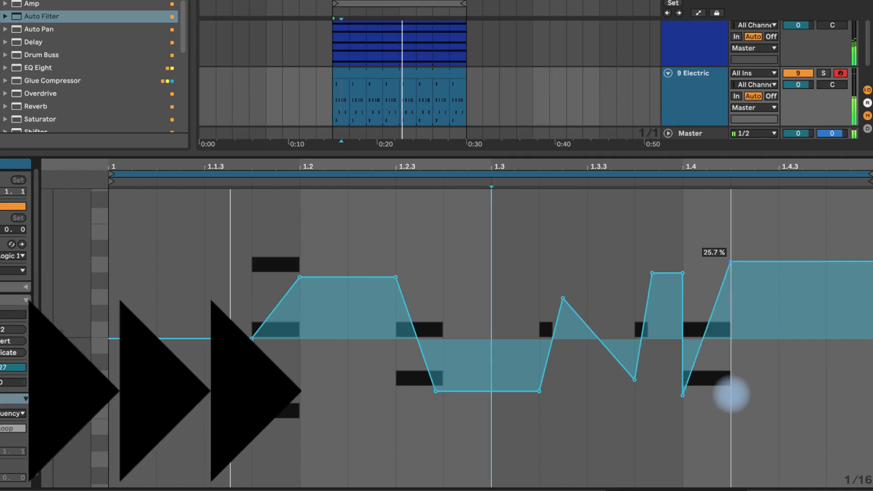
{"action": "left_click_drag", "start_coordinate": [682, 395], "coordinate": [682, 430]}
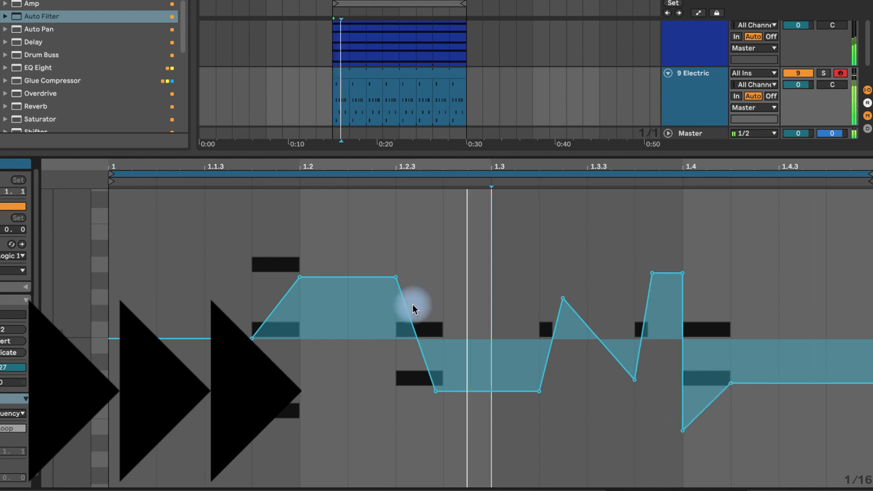
Move the 1.2.3 breakpoint earlier and lower for a gradual fall, and raise the peaks near 1.3.2 and 1.3.4.
{"action": "mouse_move", "coordinate": [395, 277]}
{"action": "left_mouse_down"}
{"action": "mouse_move", "coordinate": [396, 321]}
{"action": "mouse_move", "coordinate": [348, 321]}
{"action": "left_mouse_up"}
{"action": "left_click", "coordinate": [444, 390]}
{"action": "left_click_drag", "start_coordinate": [561, 299], "coordinate": [563, 248]}
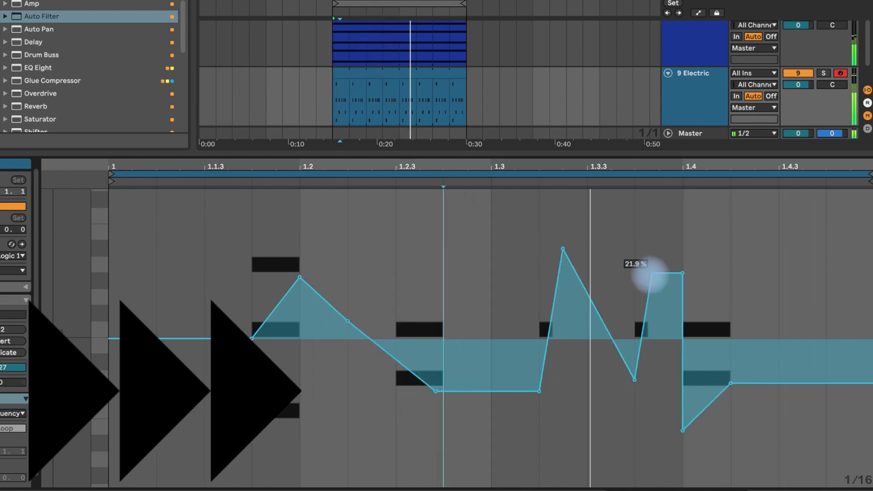
{"action": "left_click_drag", "start_coordinate": [652, 273], "coordinate": [652, 207]}
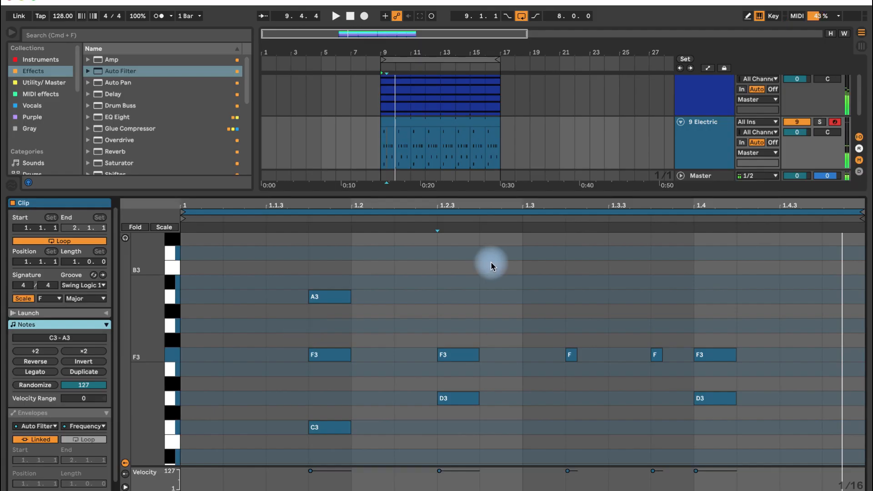
Delete the chords at 1.1.4 and 1.2.3 from the Electric clip.
{"action": "left_click_drag", "start_coordinate": [399, 184], "coordinate": [144, 452]}
{"action": "key", "text": "Delete"}
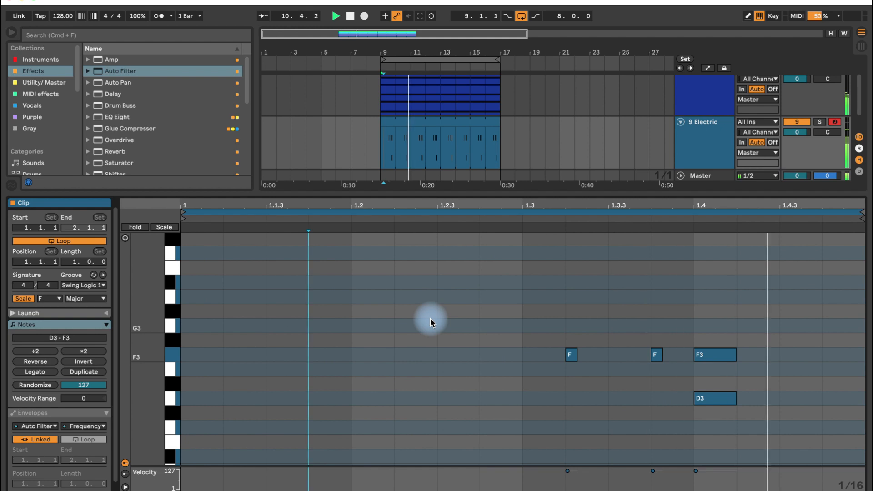
{"action": "left_click", "coordinate": [527, 297]}
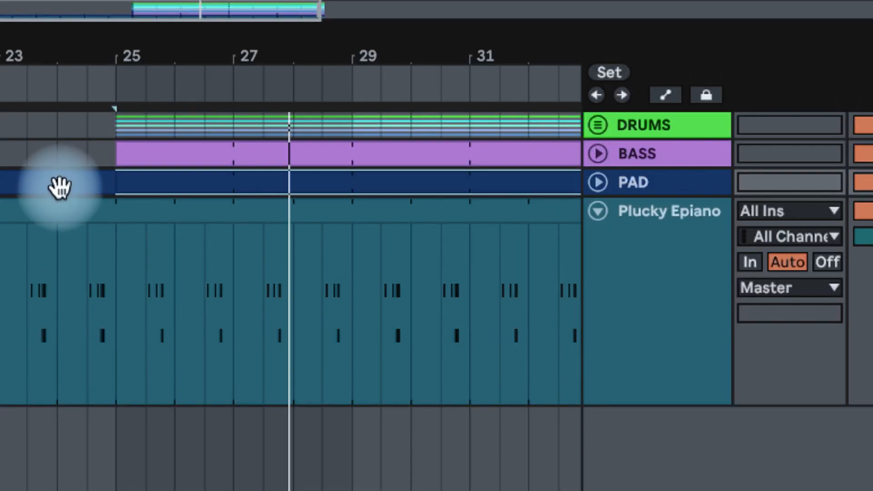
{"action": "key", "text": "minus"}
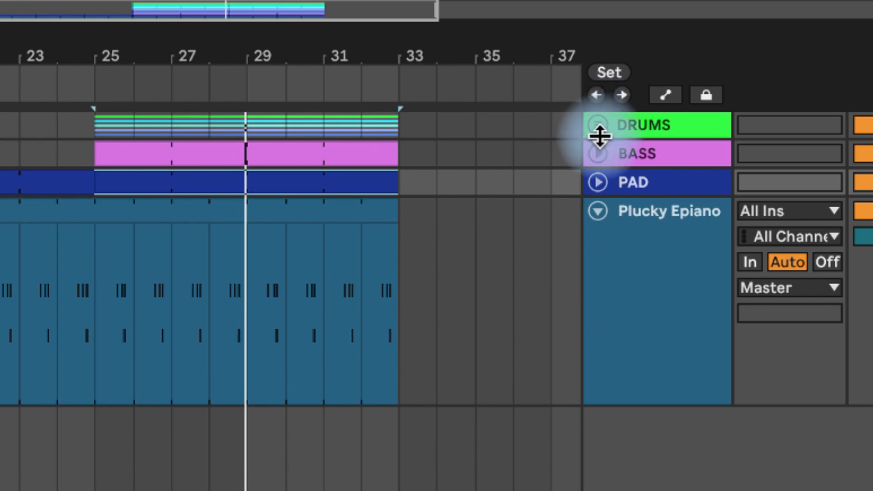